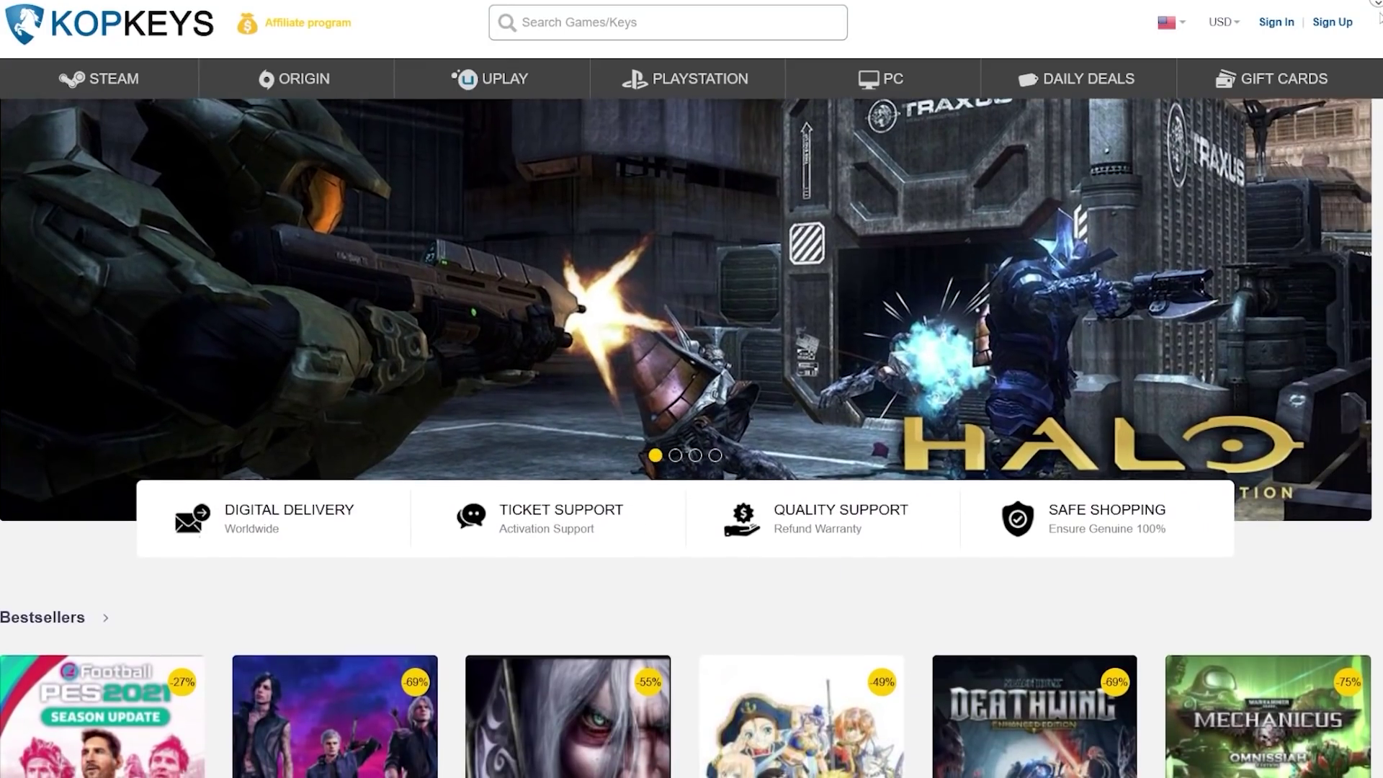
# Scroll the KopKeys Bestsellers and choose Buy Now on the MS 10 Pro OEM key.
pyautogui.scroll(-2, 686, 432)
pyautogui.scroll(-3, 686, 433)
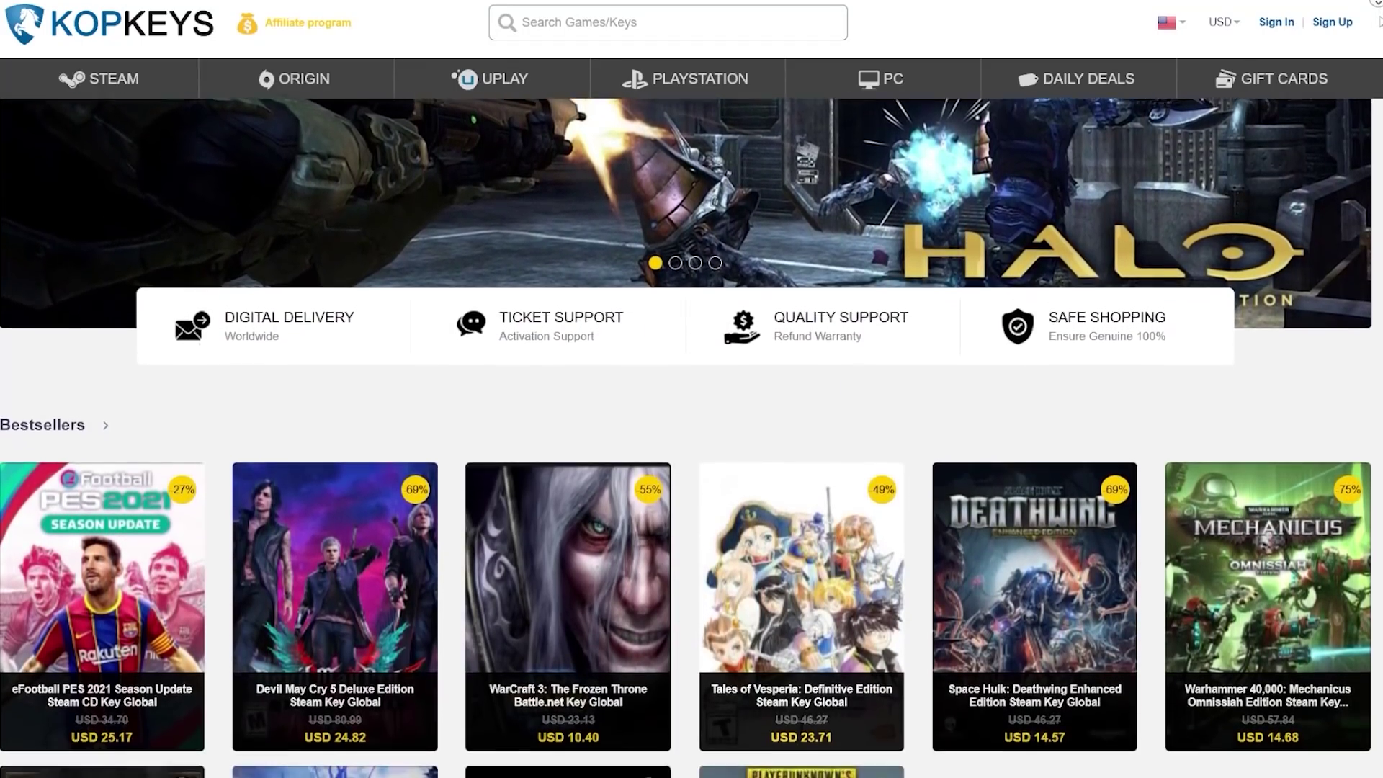
pyautogui.scroll(-3, 686, 432)
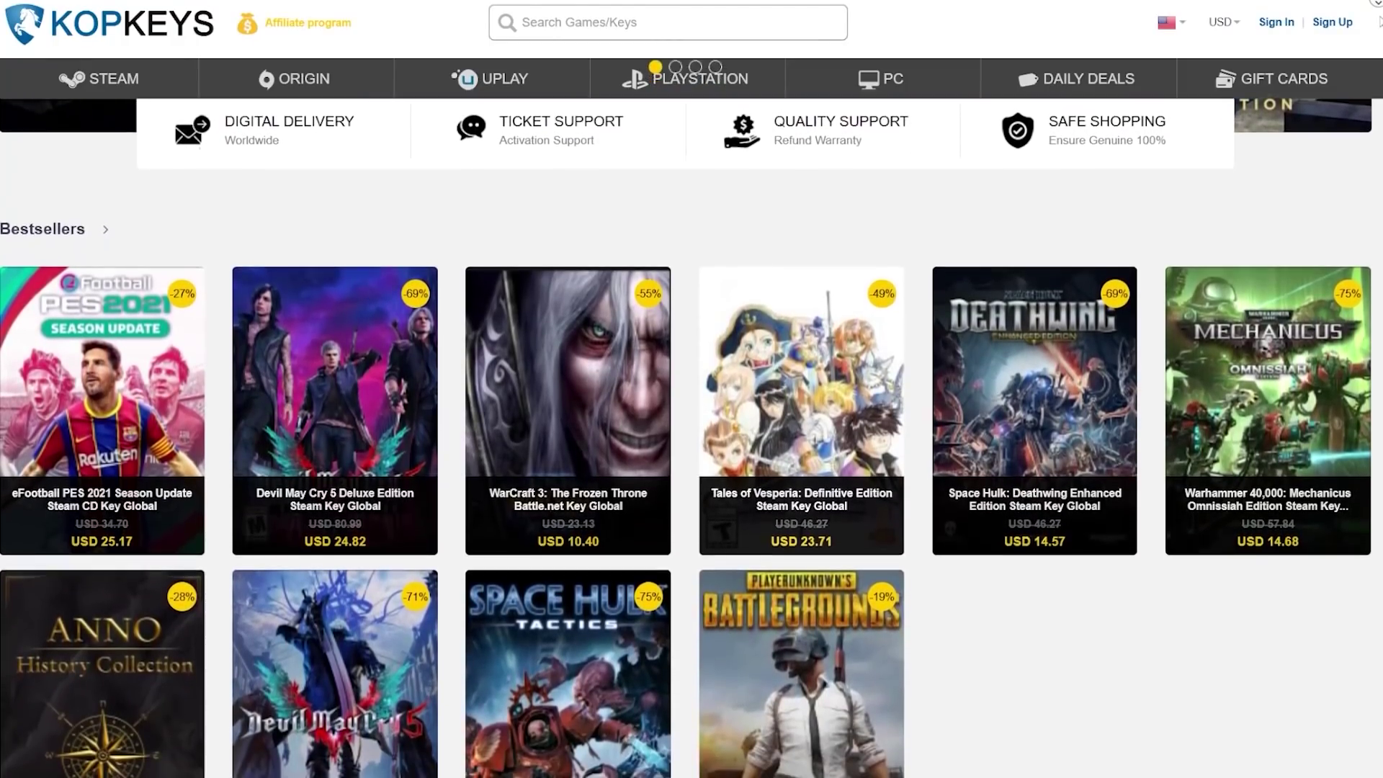
pyautogui.scroll(-3, 686, 432)
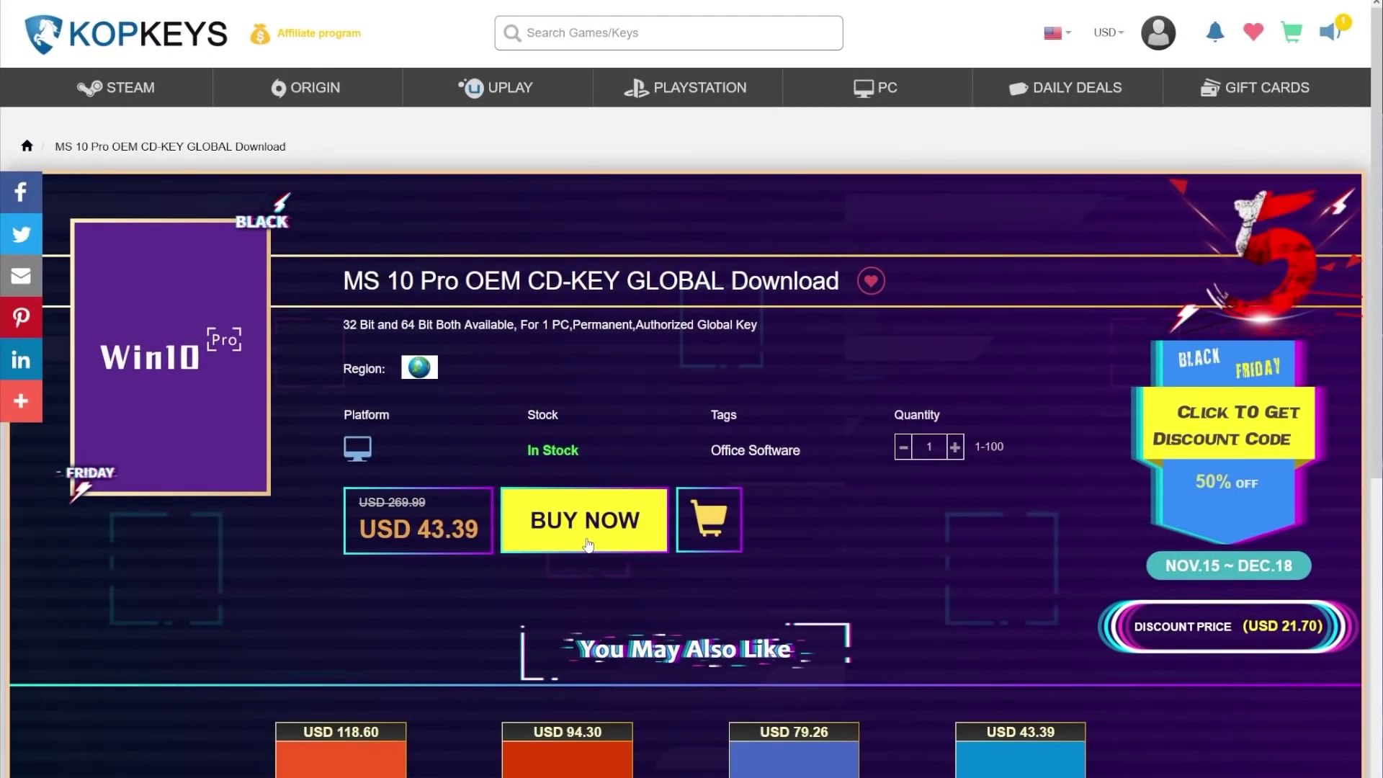
pyautogui.click(588, 546)
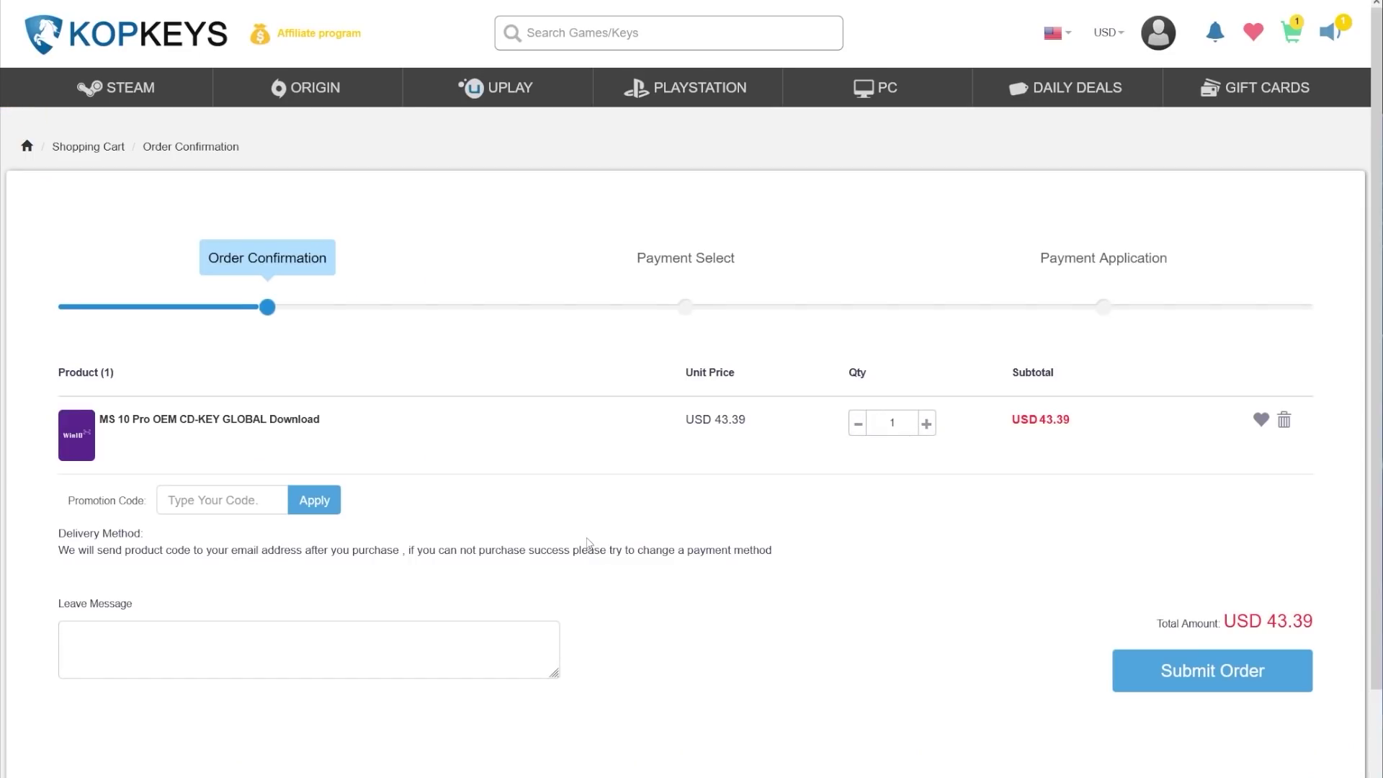
# Apply promotion code TB65, bringing the subtotal down to USD 15.19.
pyautogui.click(268, 500)
pyautogui.write('T')
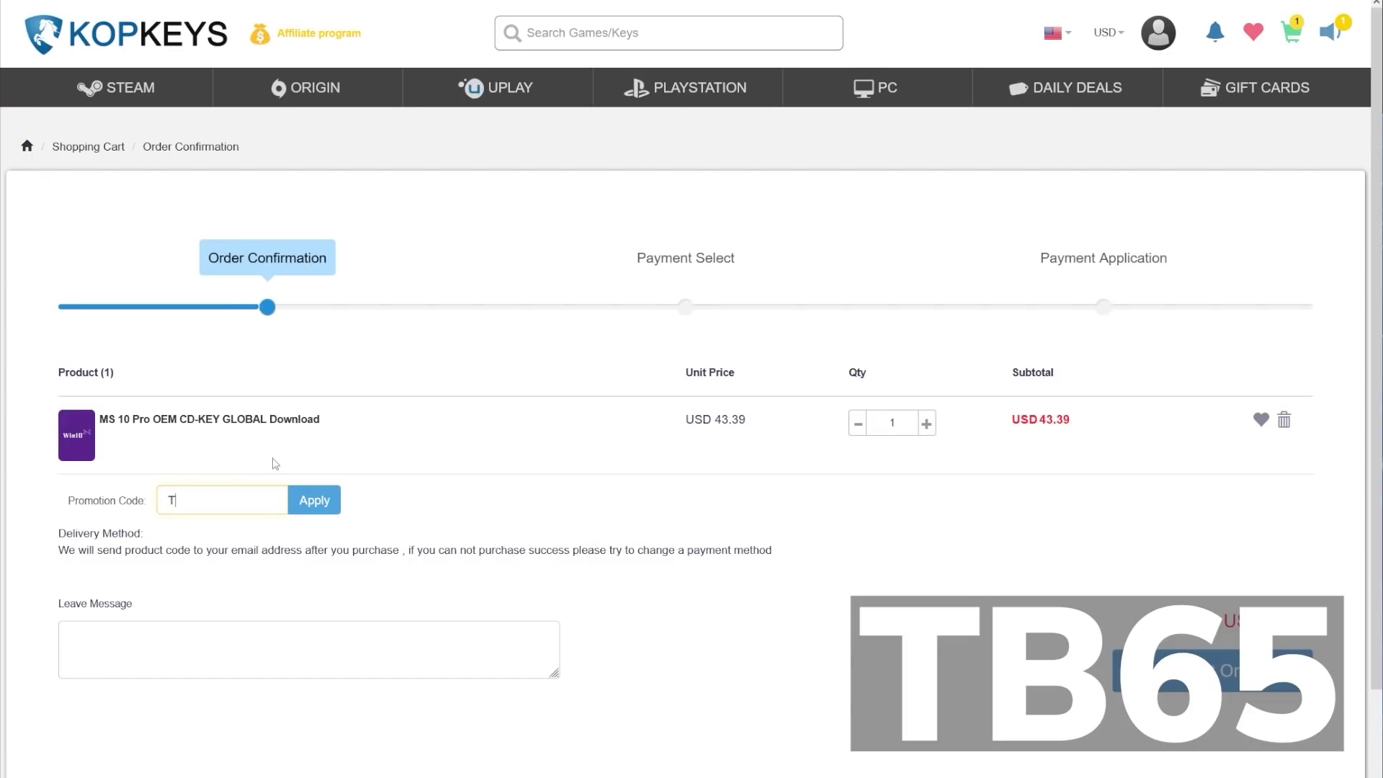
pyautogui.write('B65')
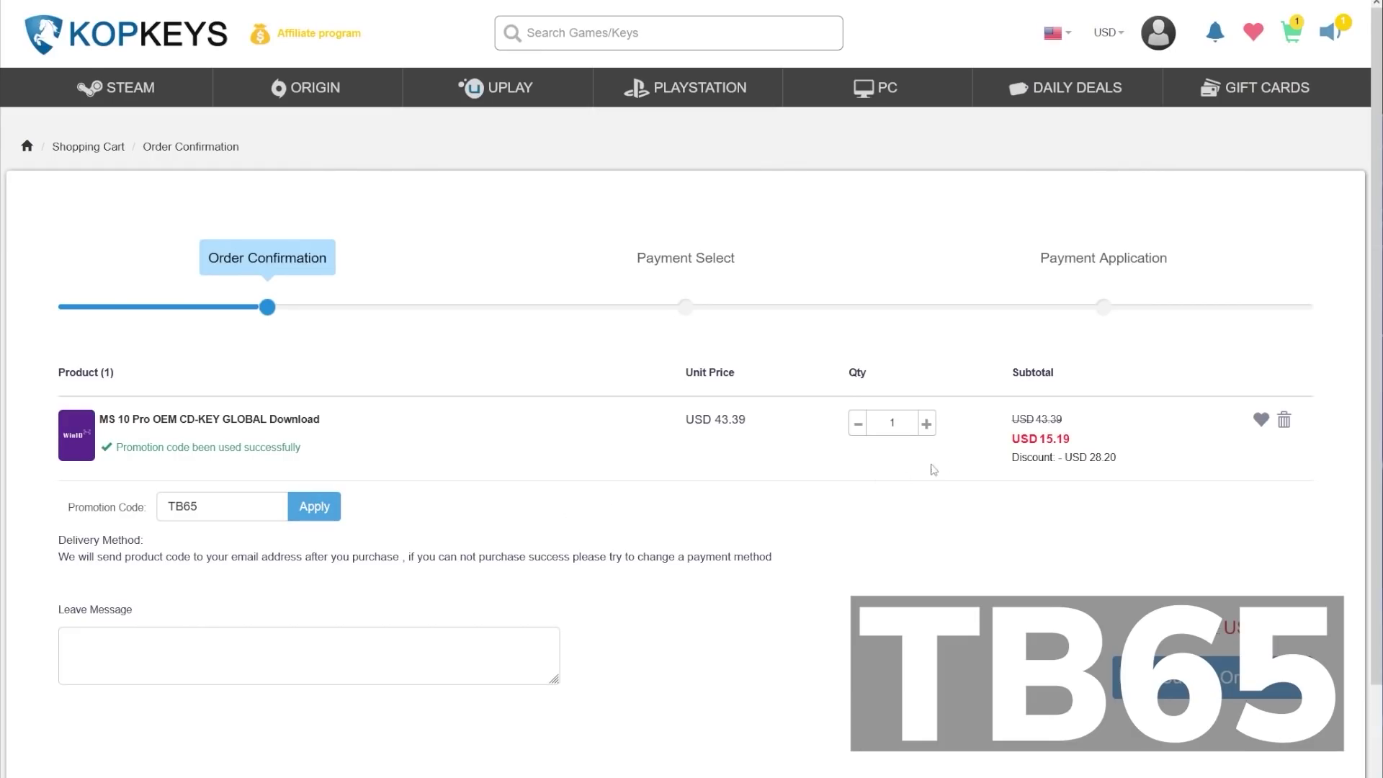
pyautogui.moveTo(1012, 439); pyautogui.dragTo(1071, 439)
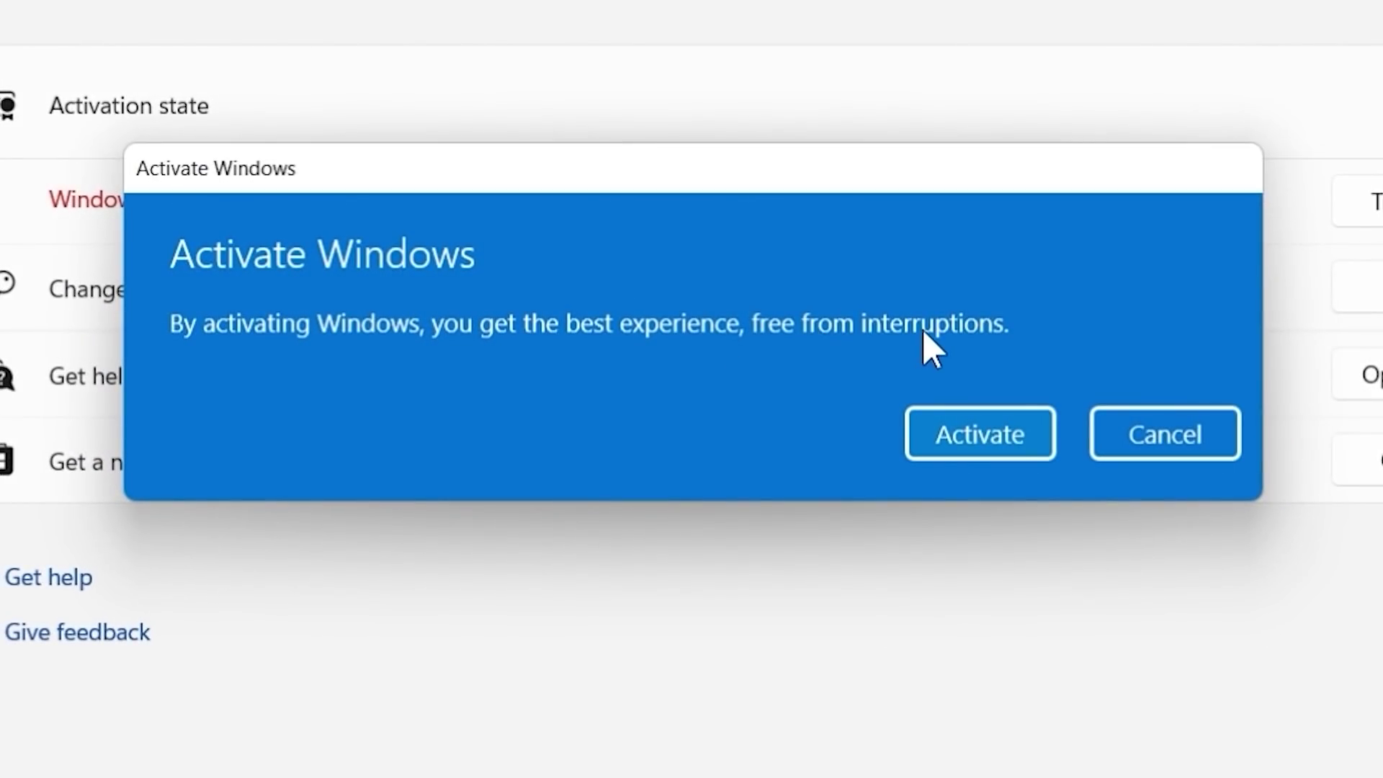
# Return to the KopKeys homepage and browse the Bestsellers and New Products rows.
pyautogui.click(964, 453)
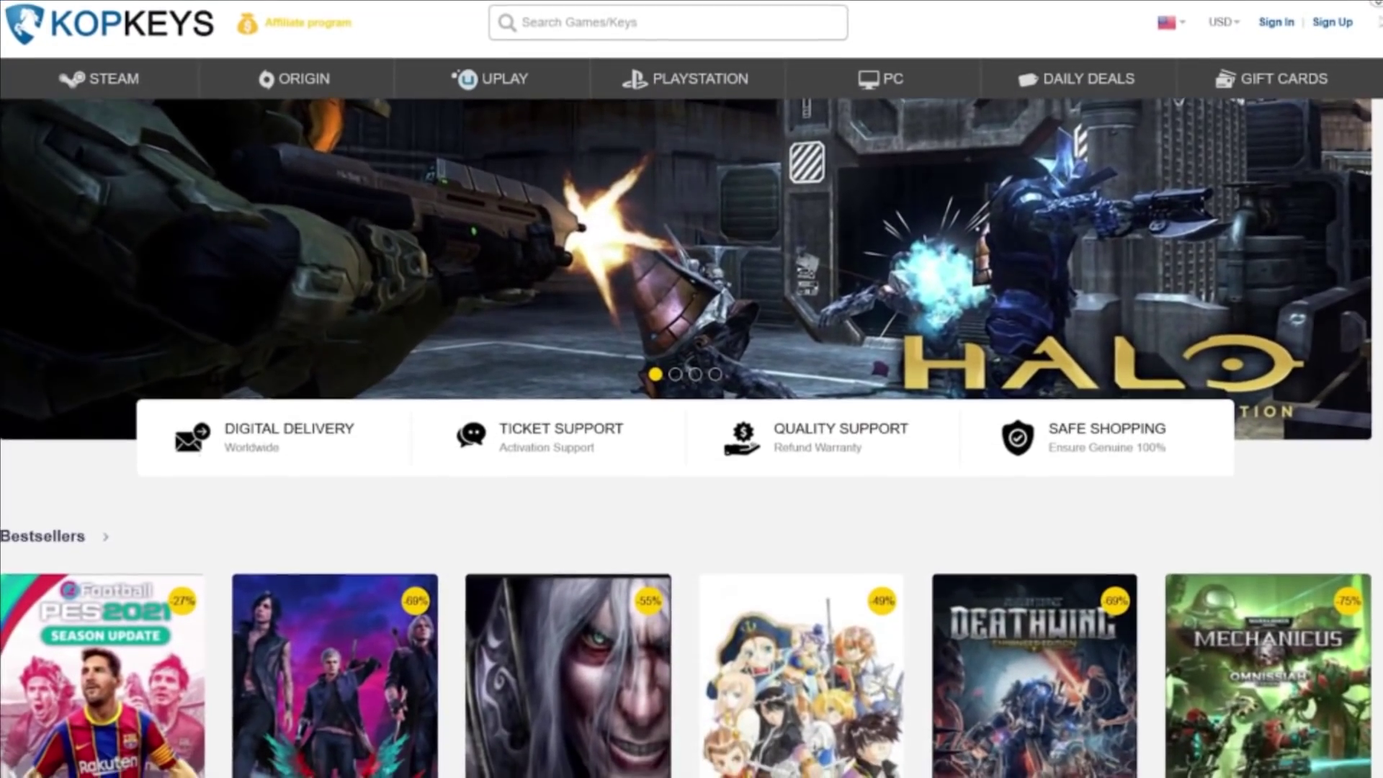
pyautogui.scroll(-3, 691, 432)
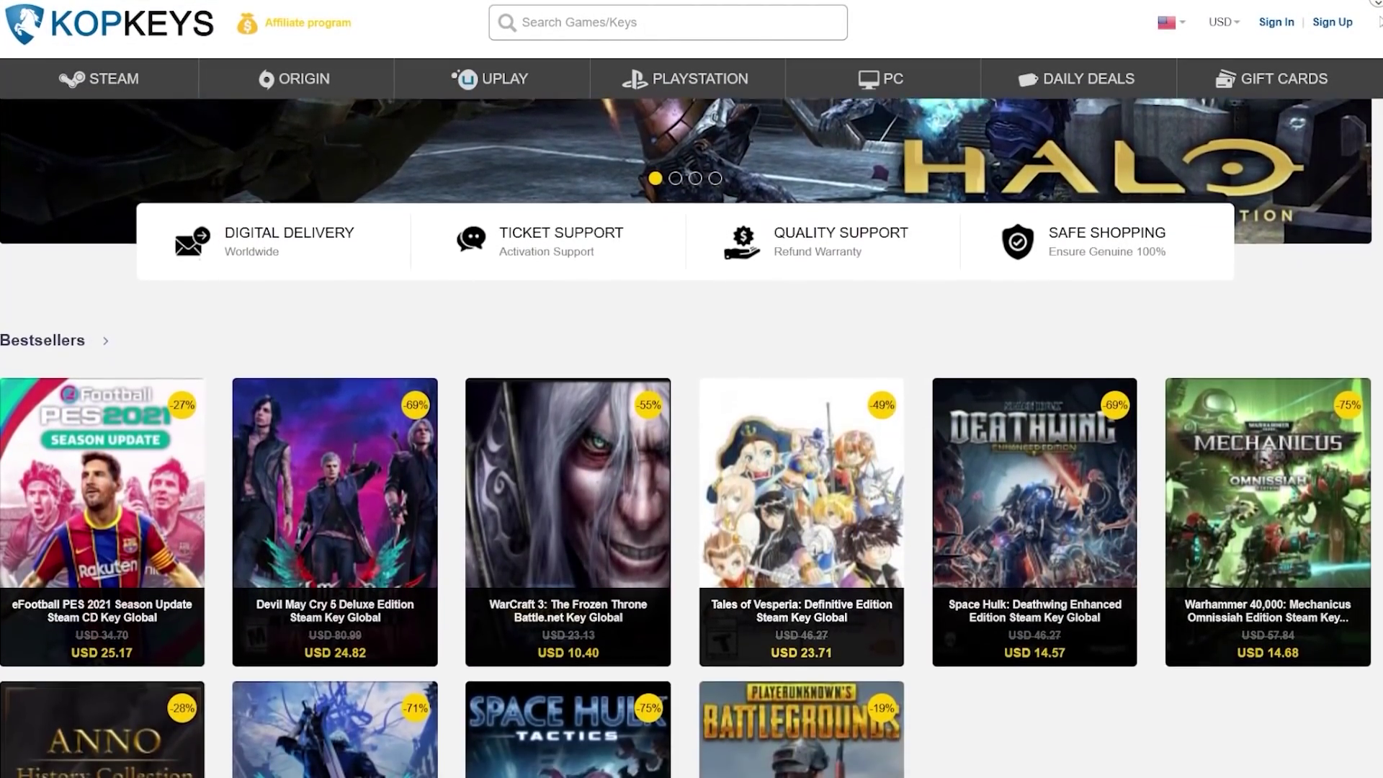
pyautogui.scroll(-3, 691, 433)
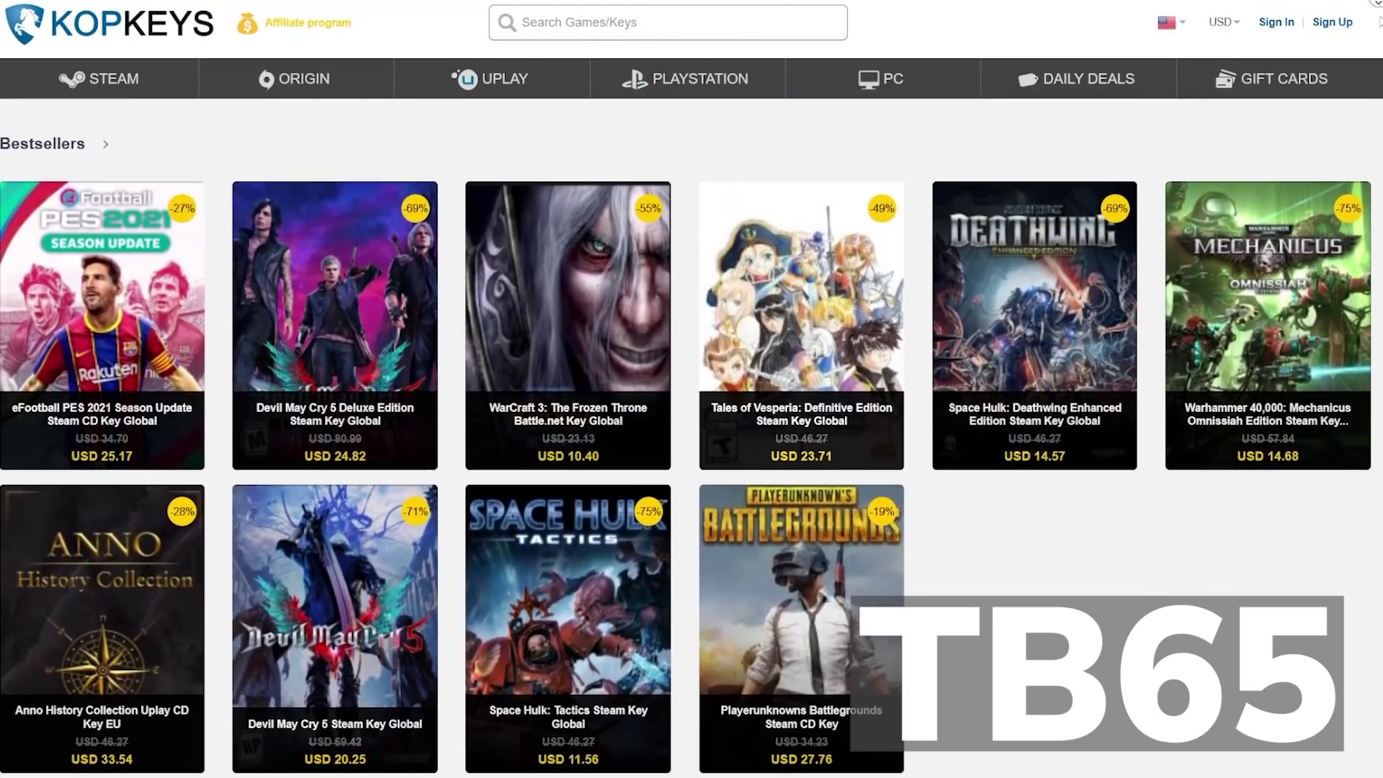
pyautogui.scroll(-2, 691, 432)
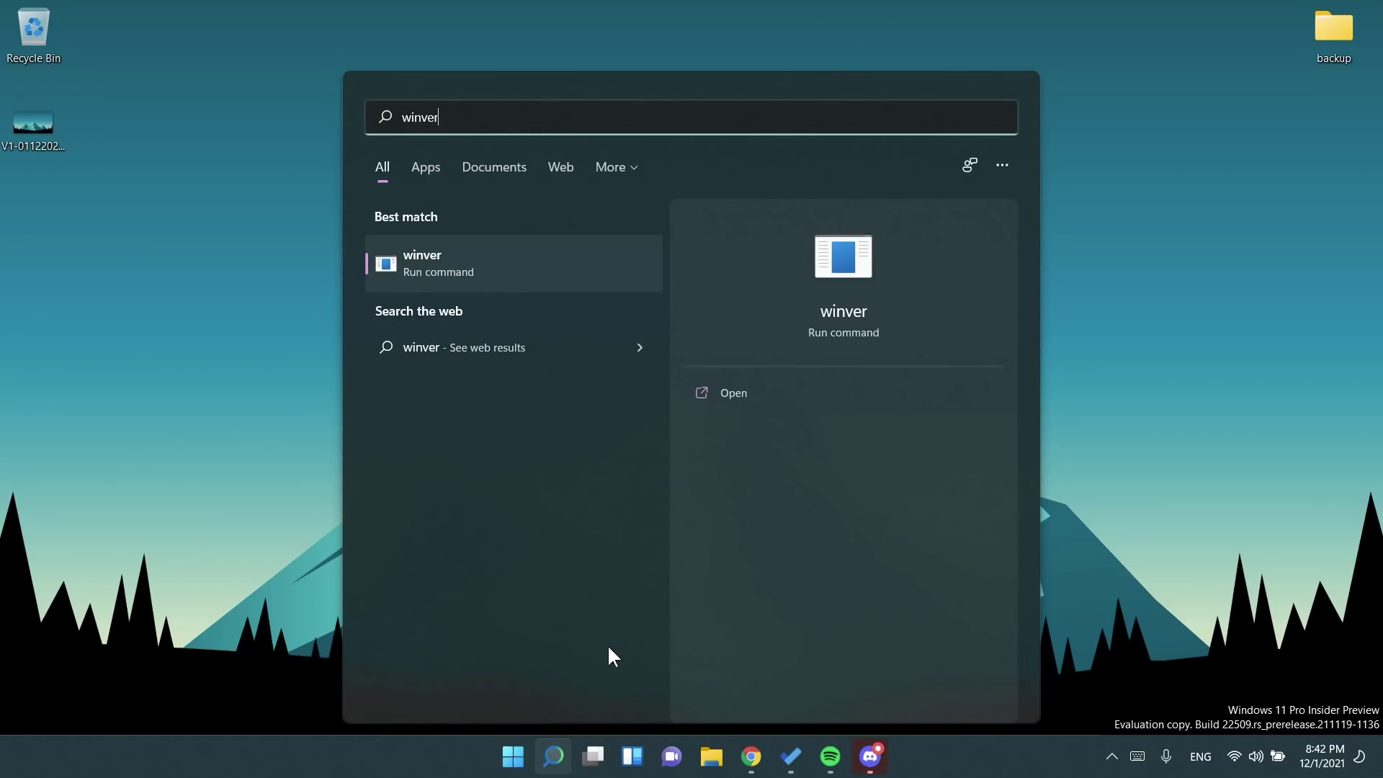
# Run winver to show OS Build 22509.1000, move the dialog aside, then close it.
pyautogui.press('Return')
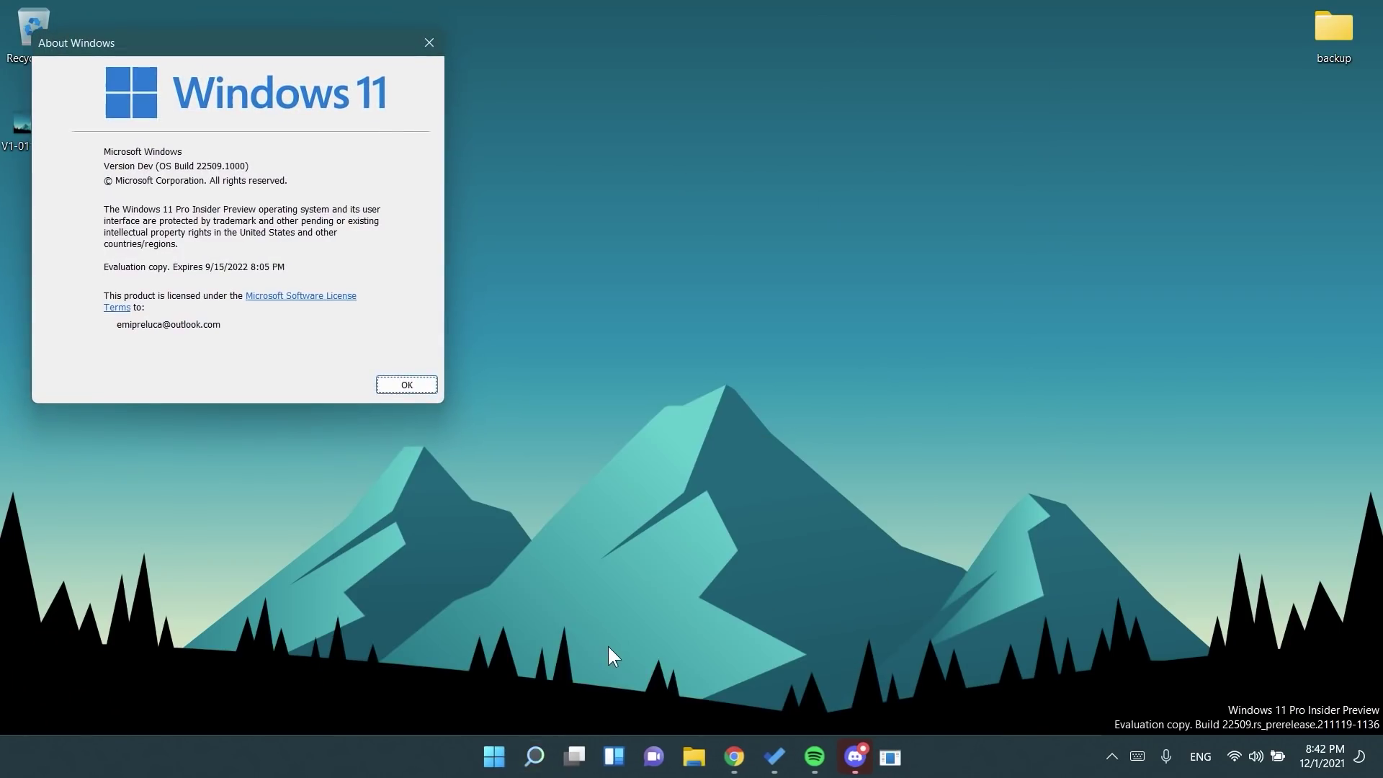
pyautogui.moveTo(221, 44); pyautogui.dragTo(333, 42)
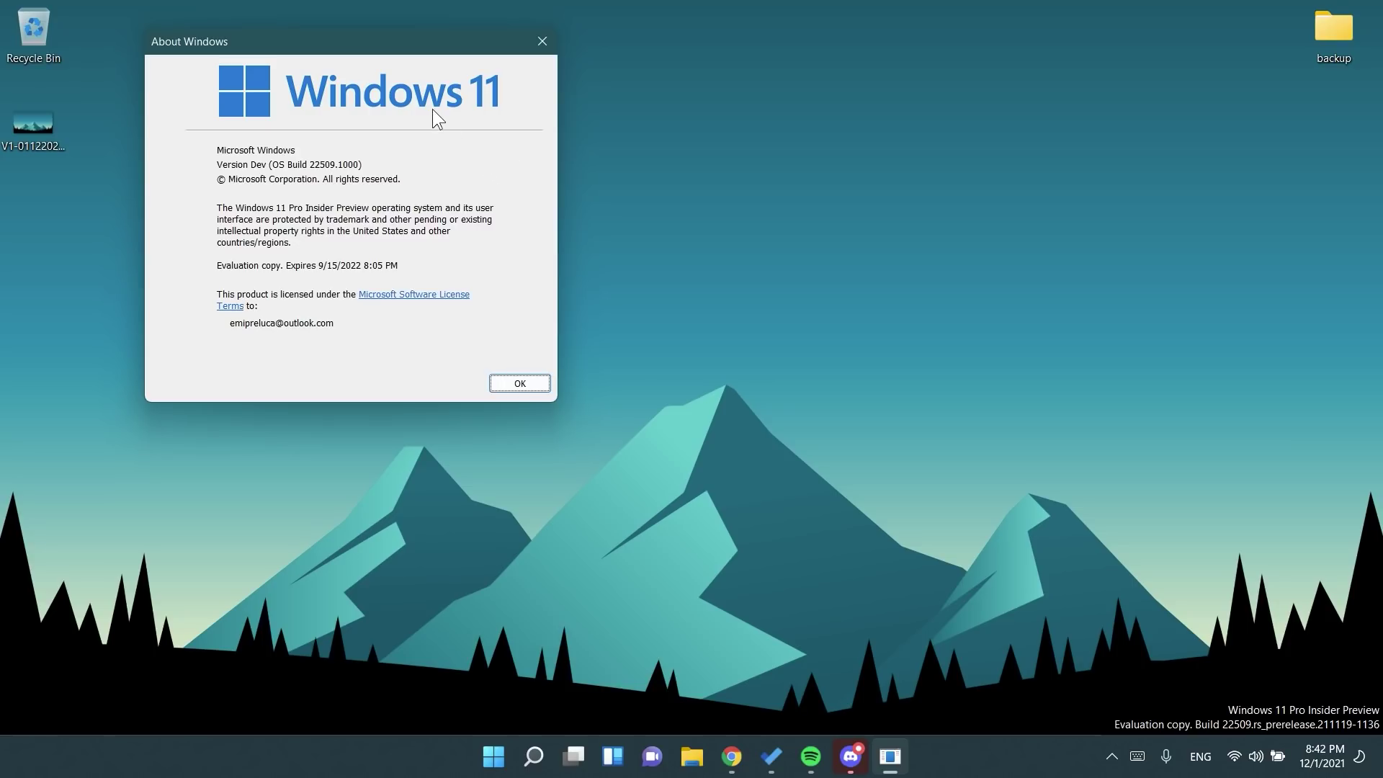
pyautogui.press('Escape')
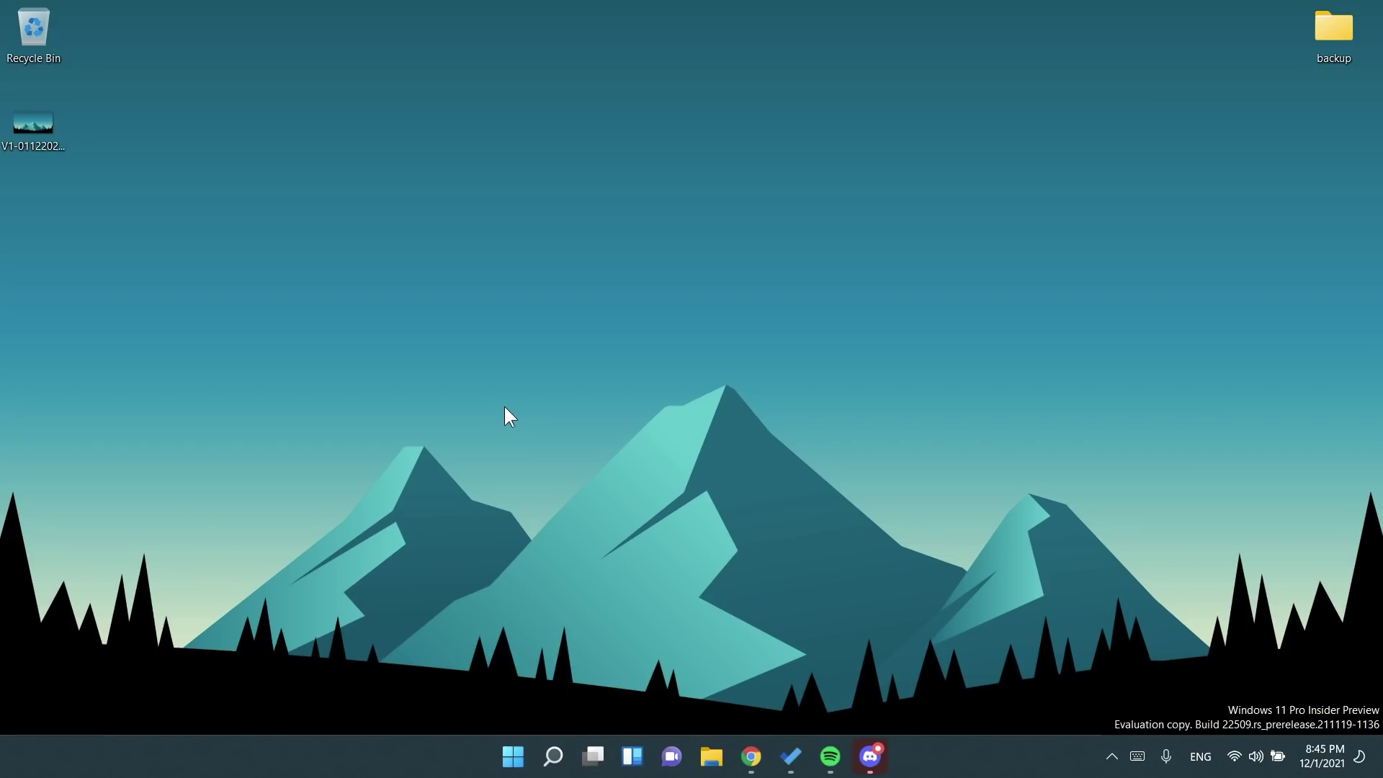
# Open Start settings from the right-click shortcut in the Start menu.
pyautogui.press('super')
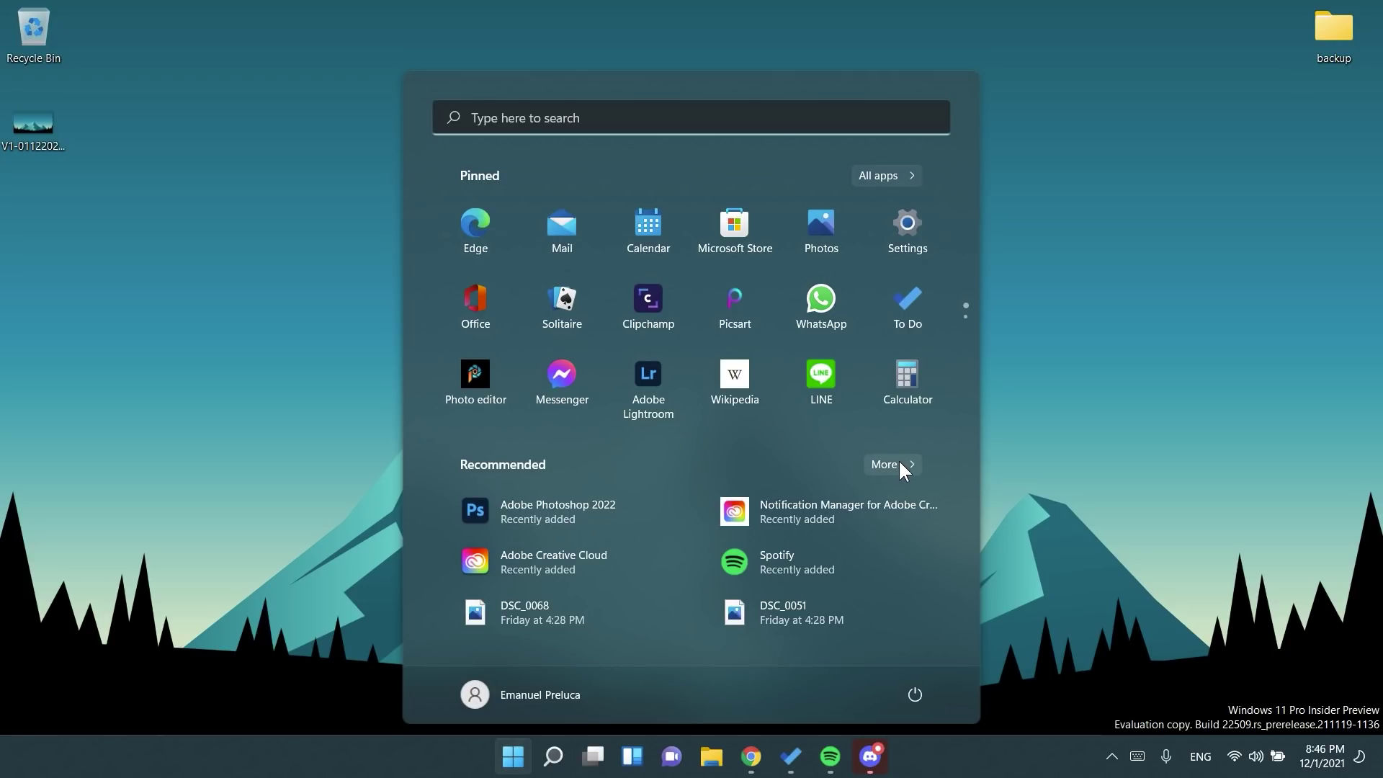
pyautogui.rightClick(684, 435)
pyautogui.click(730, 453)
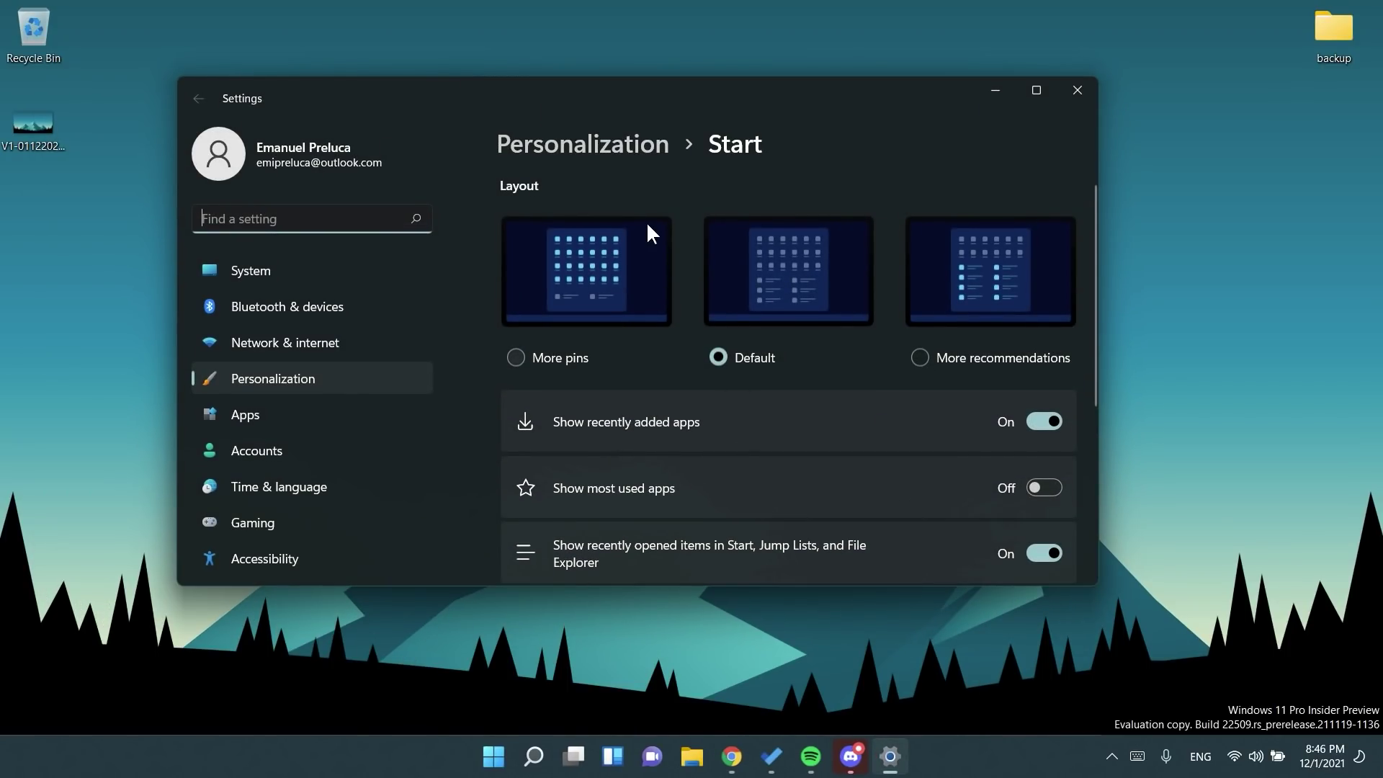
pyautogui.scroll(-3, 646, 222)
pyautogui.scroll(3, 647, 230)
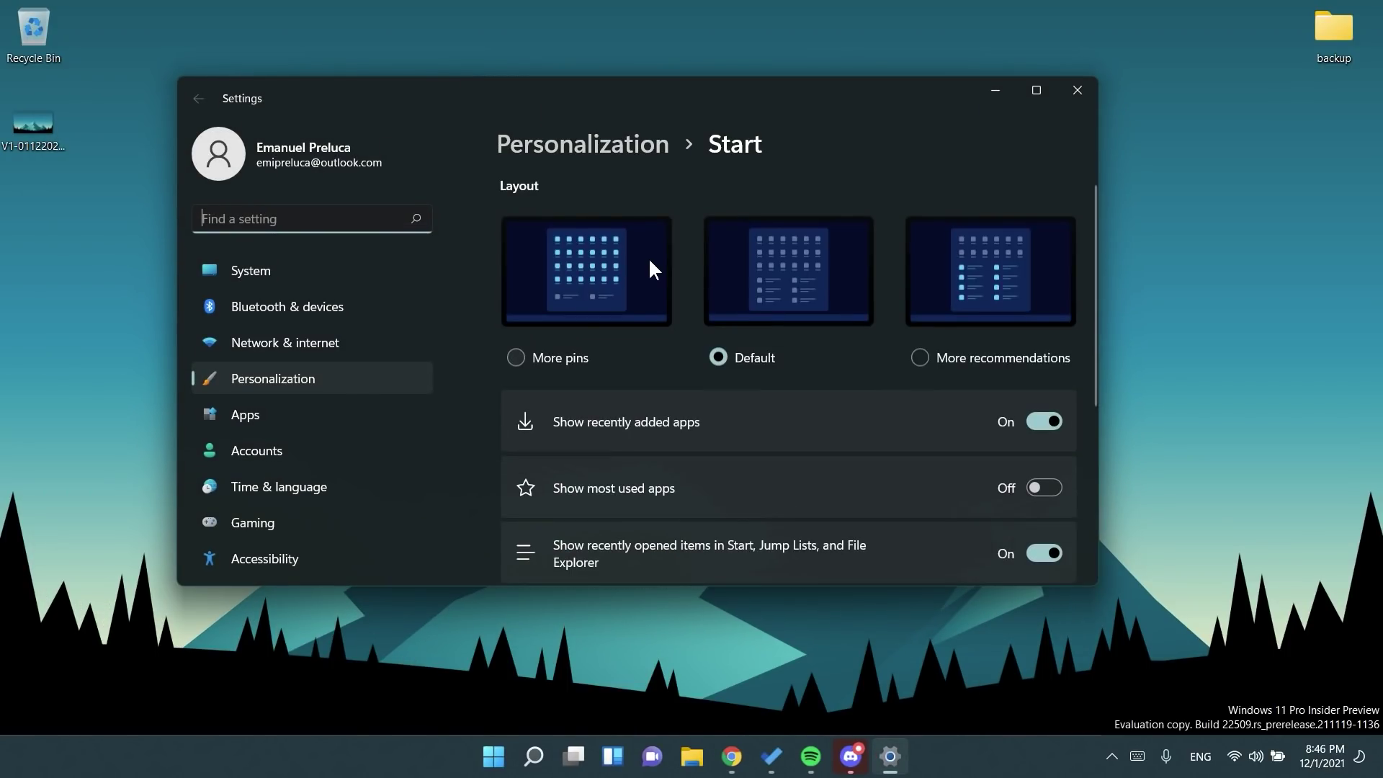
# Try the More pins, Default and More recommendations layouts, settling on More recommendations.
pyautogui.click(560, 359)
pyautogui.click(495, 763)
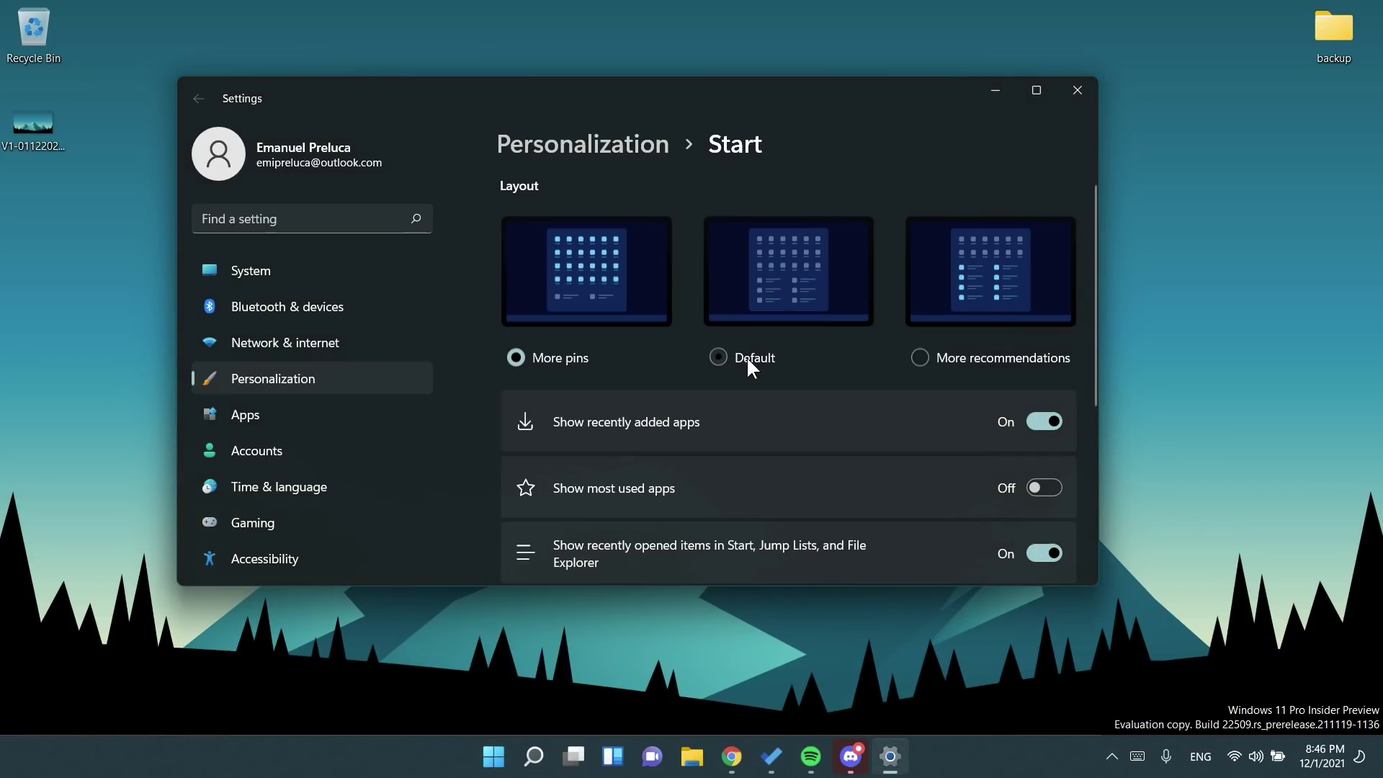
pyautogui.click(747, 356)
pyautogui.press('super')
pyautogui.click(988, 354)
pyautogui.press('super')
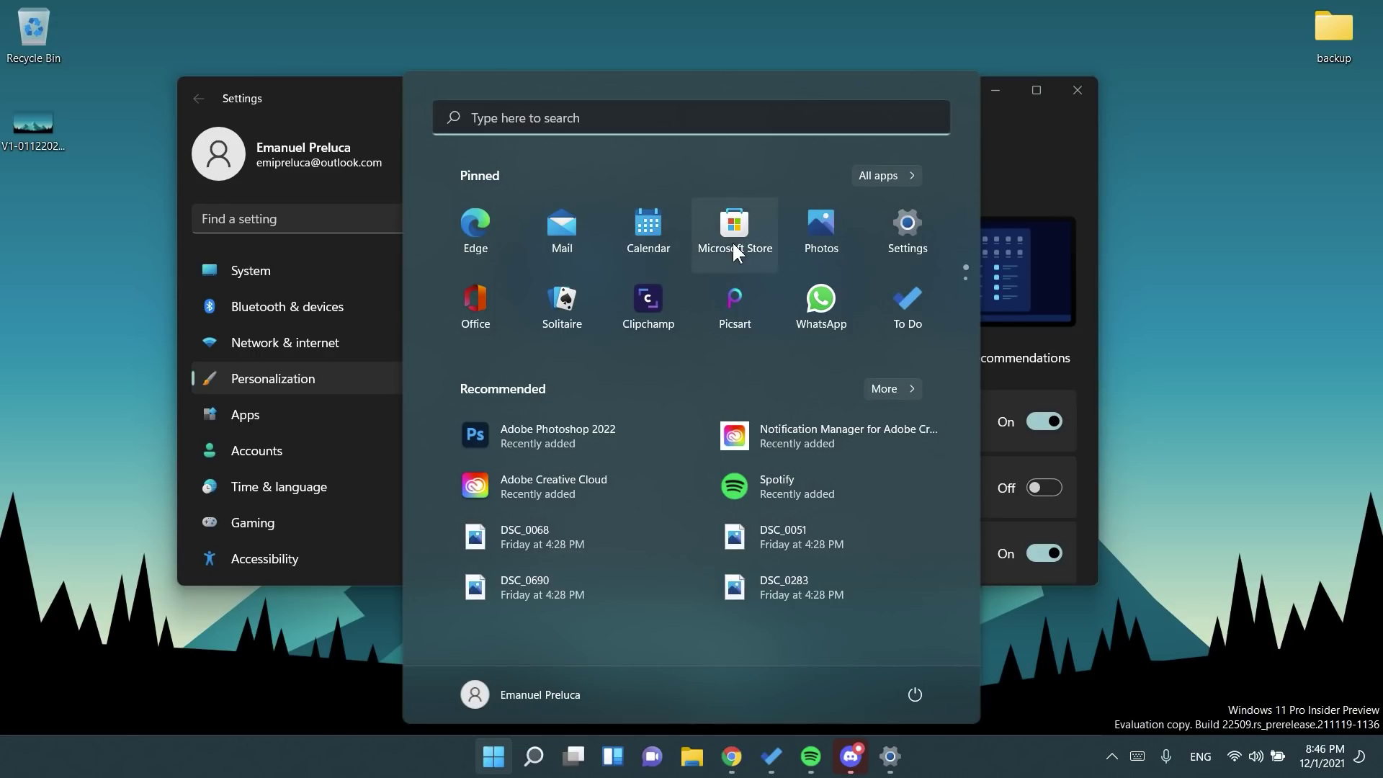
pyautogui.click(373, 94)
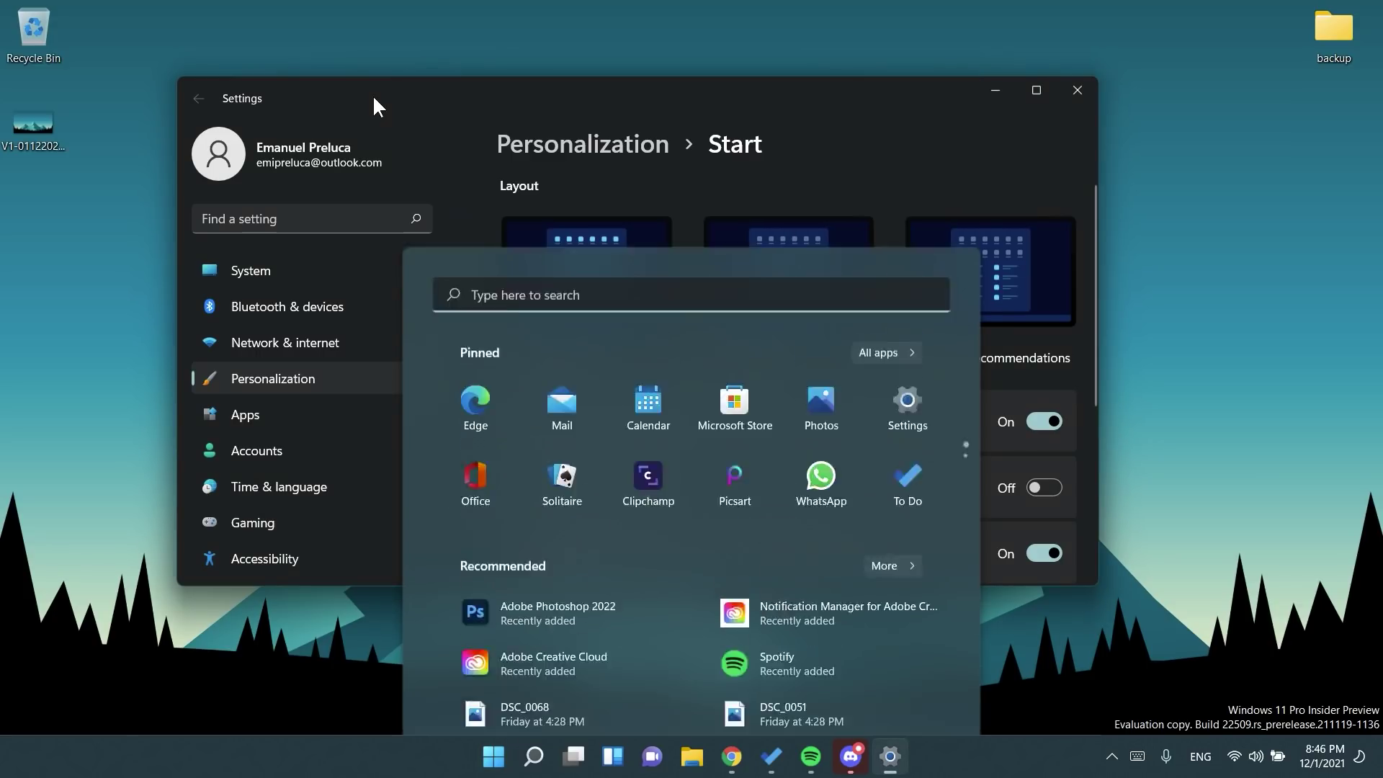
# Preview the More recommendations Start menu with most used apps on, then close Settings.
pyautogui.scroll(-2, 581, 370)
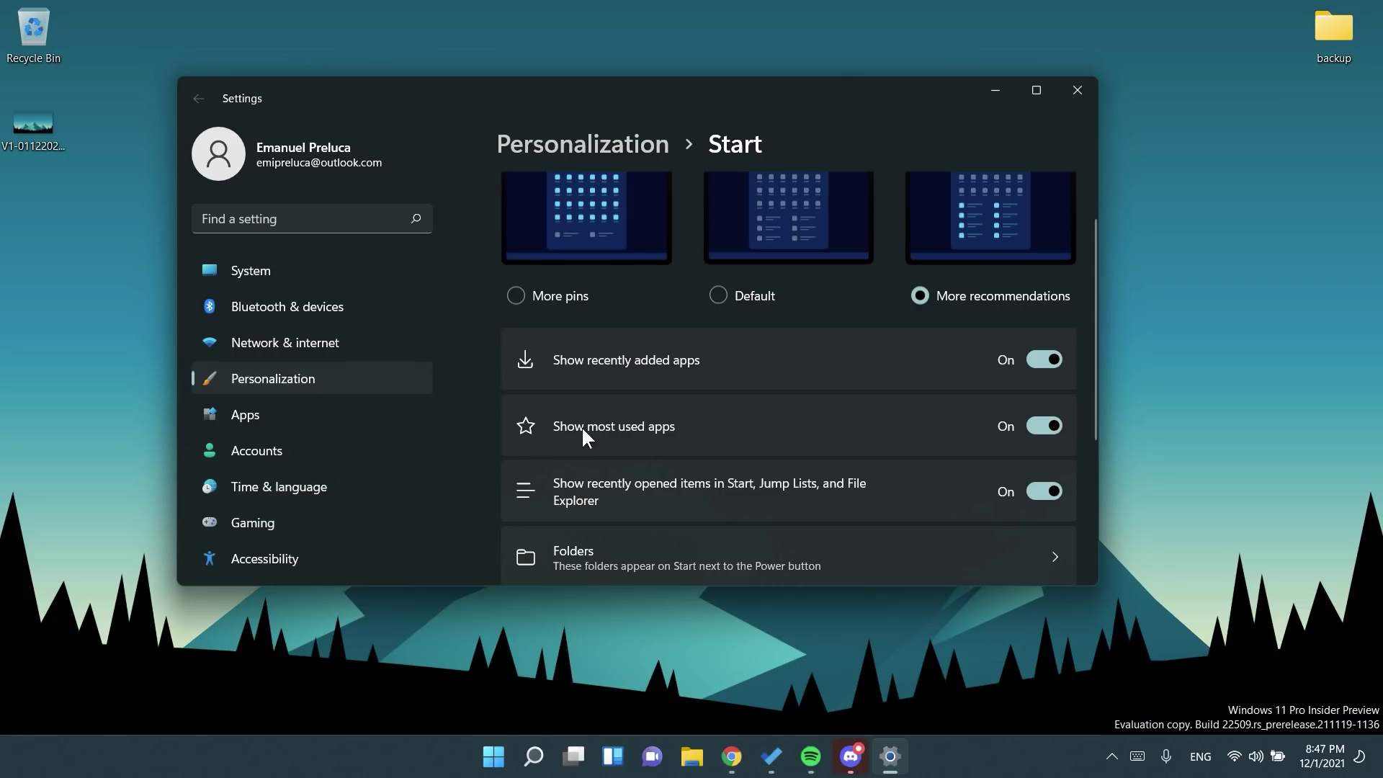
pyautogui.click(493, 756)
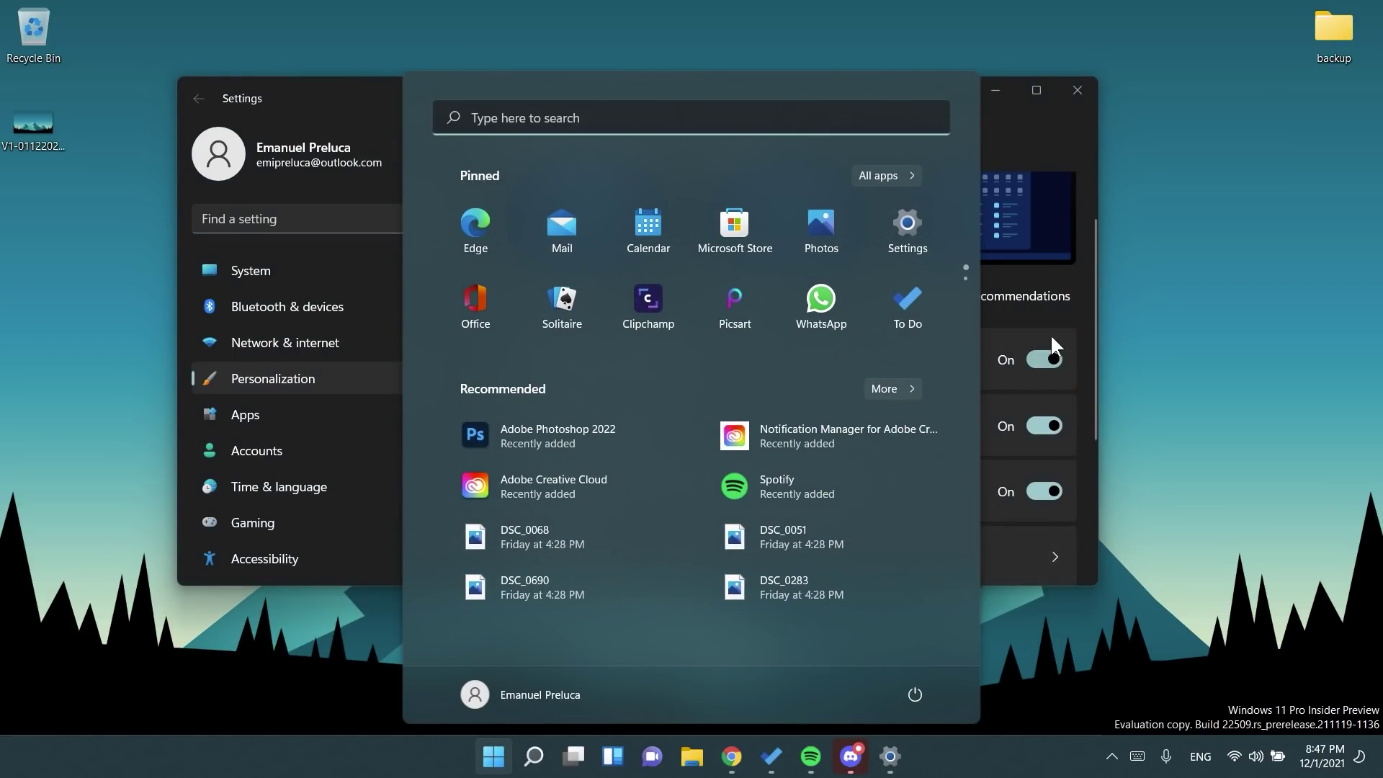
pyautogui.click(1053, 266)
pyautogui.scroll(2, 754, 334)
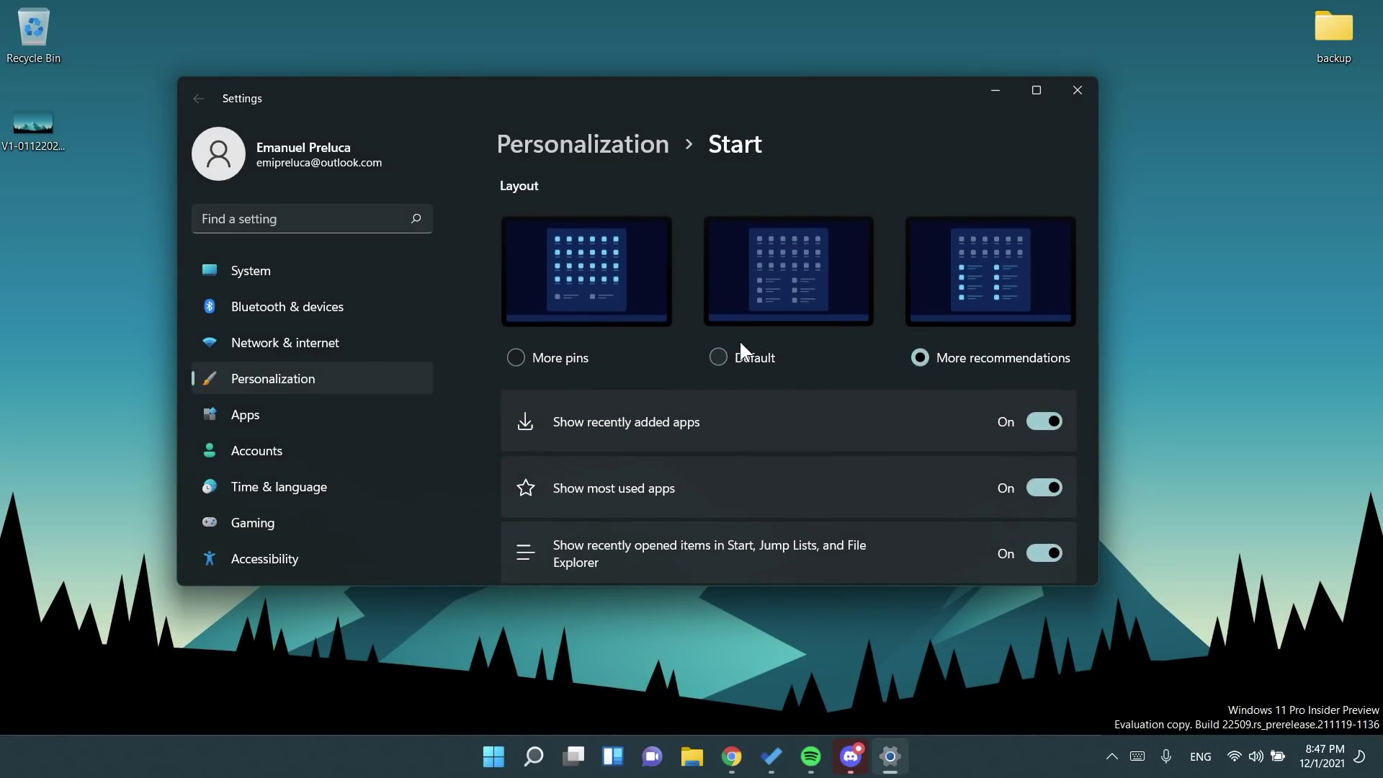
pyautogui.hotkey('alt', 'F4')
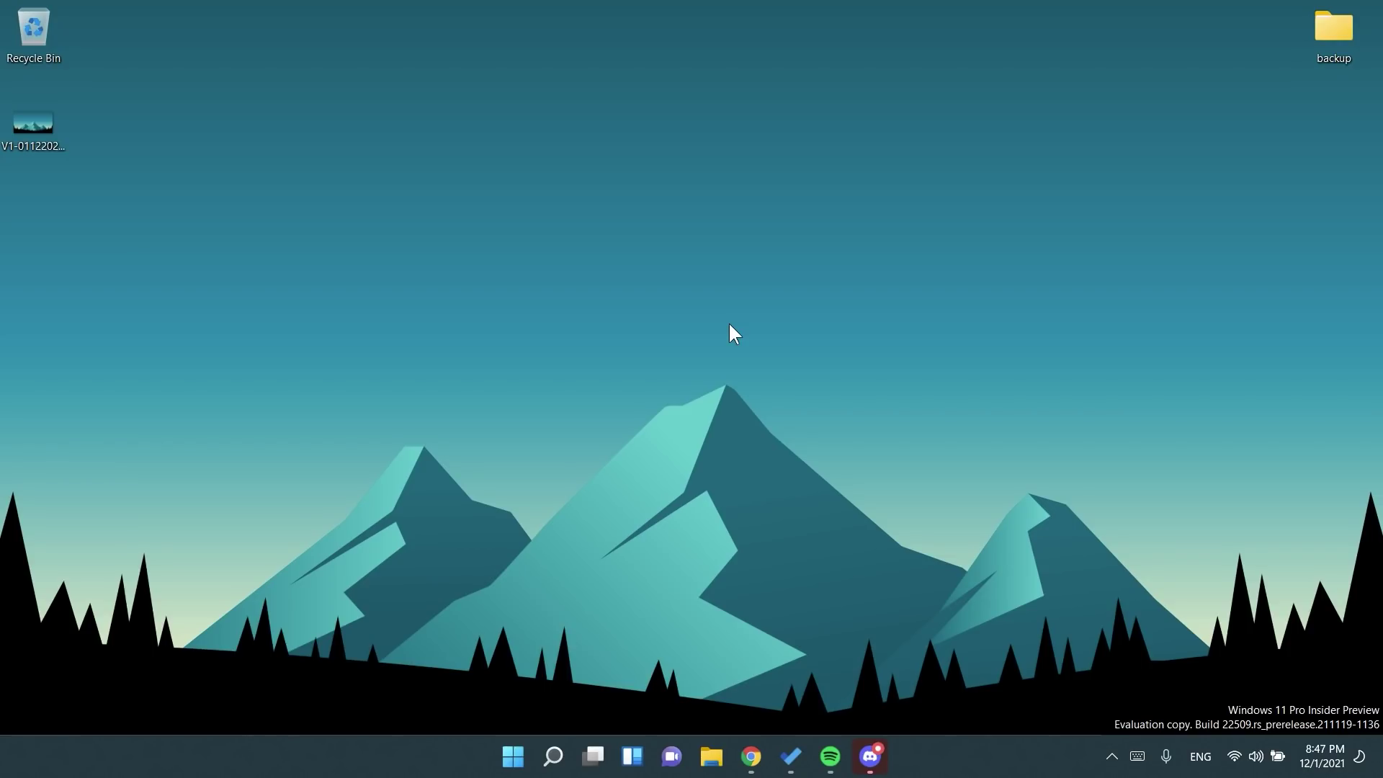
# Open Display settings from the desktop's right-click menu.
pyautogui.rightClick(660, 331)
pyautogui.click(713, 479)
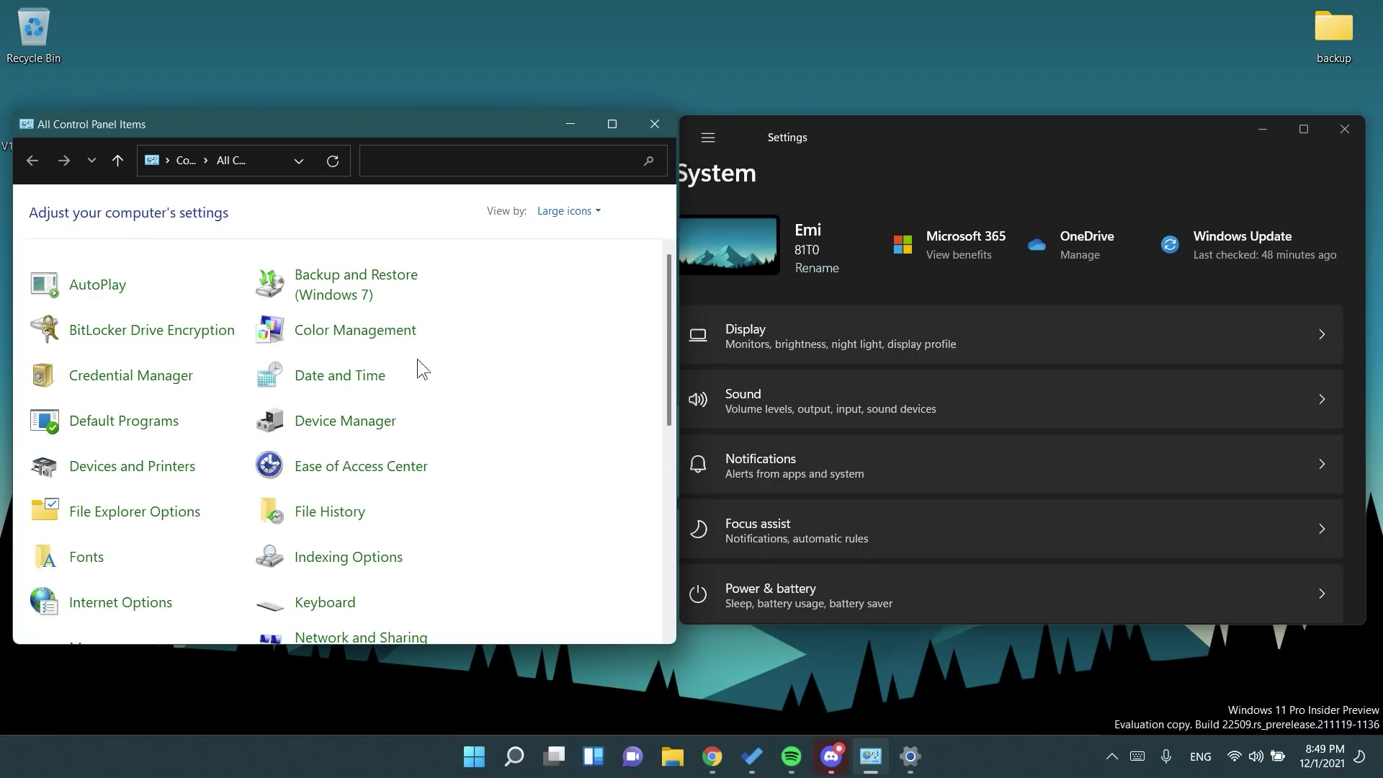
# Browse the Advanced network settings page under Network & internet in Settings.
pyautogui.click(888, 169)
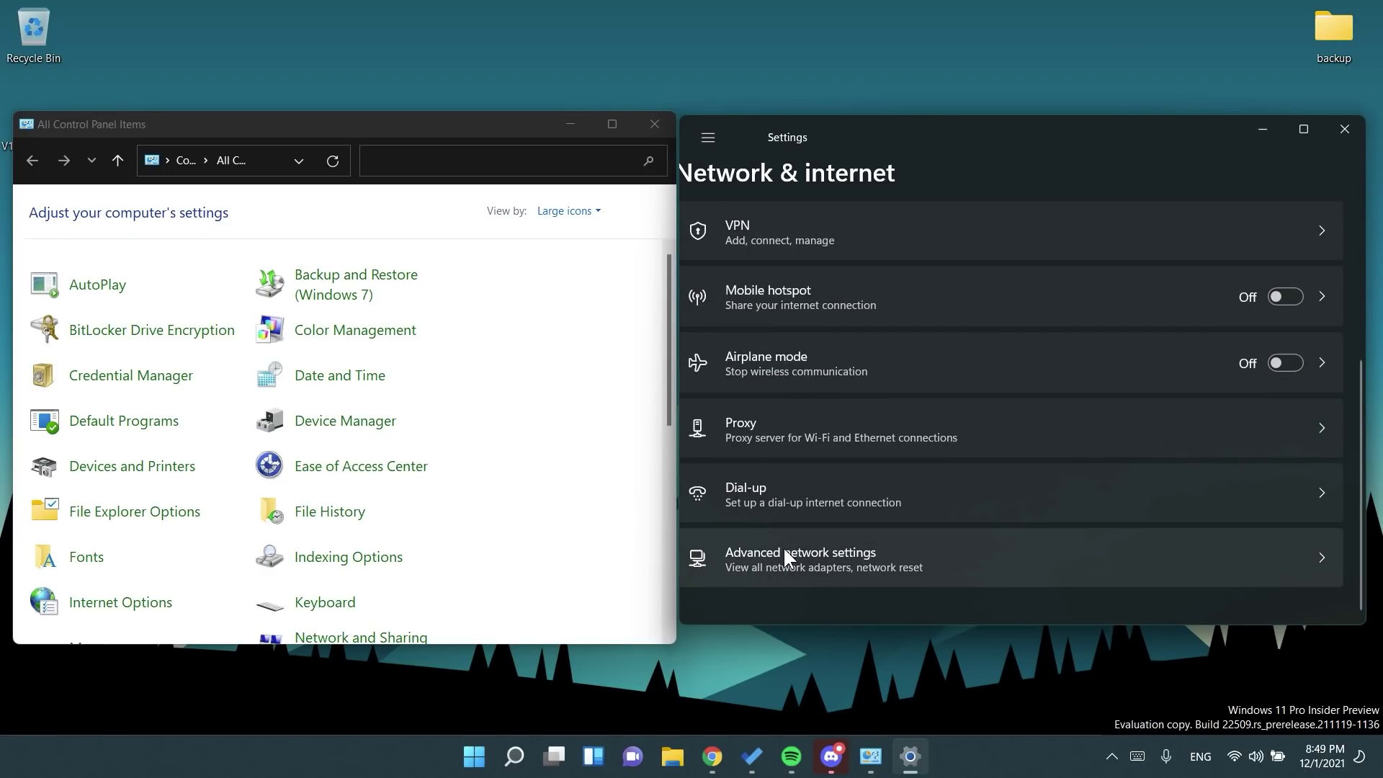
pyautogui.click(785, 556)
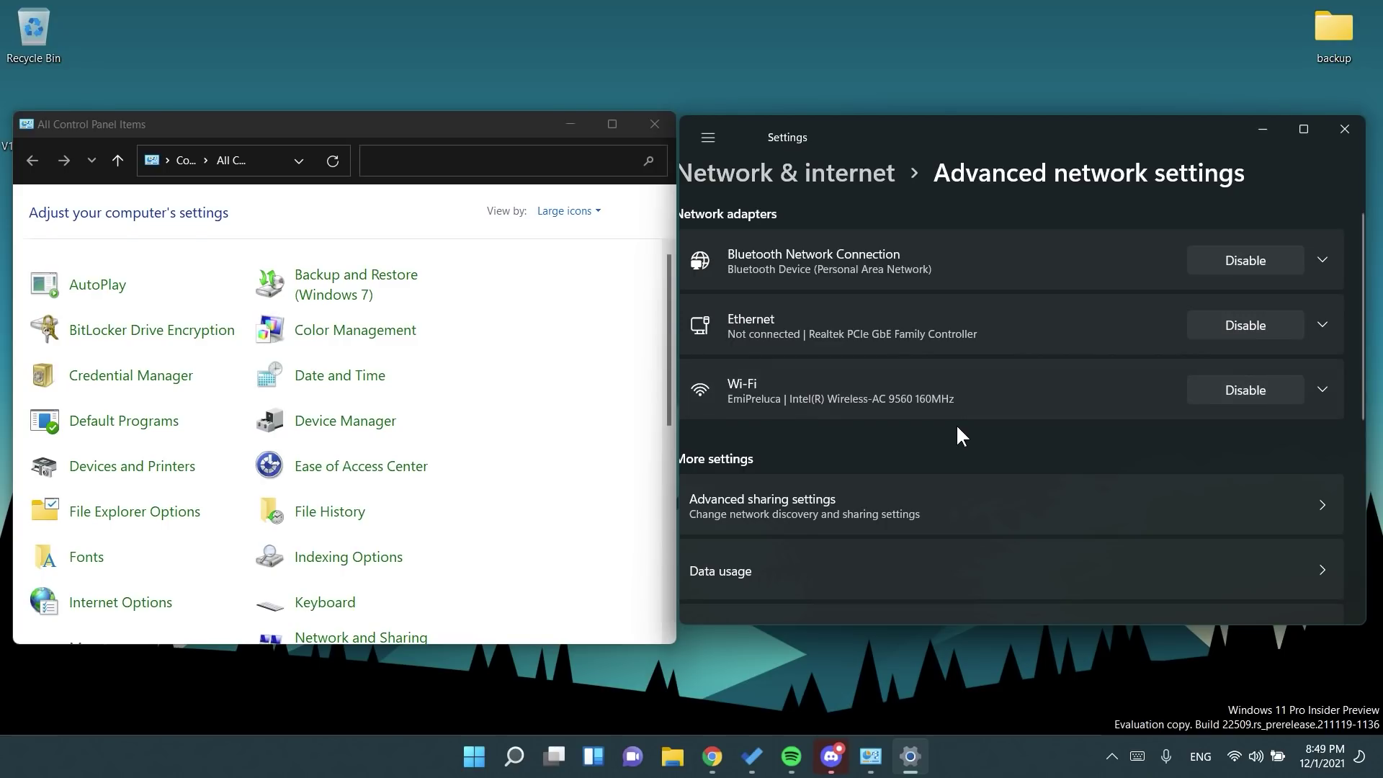
pyautogui.scroll(-3, 958, 428)
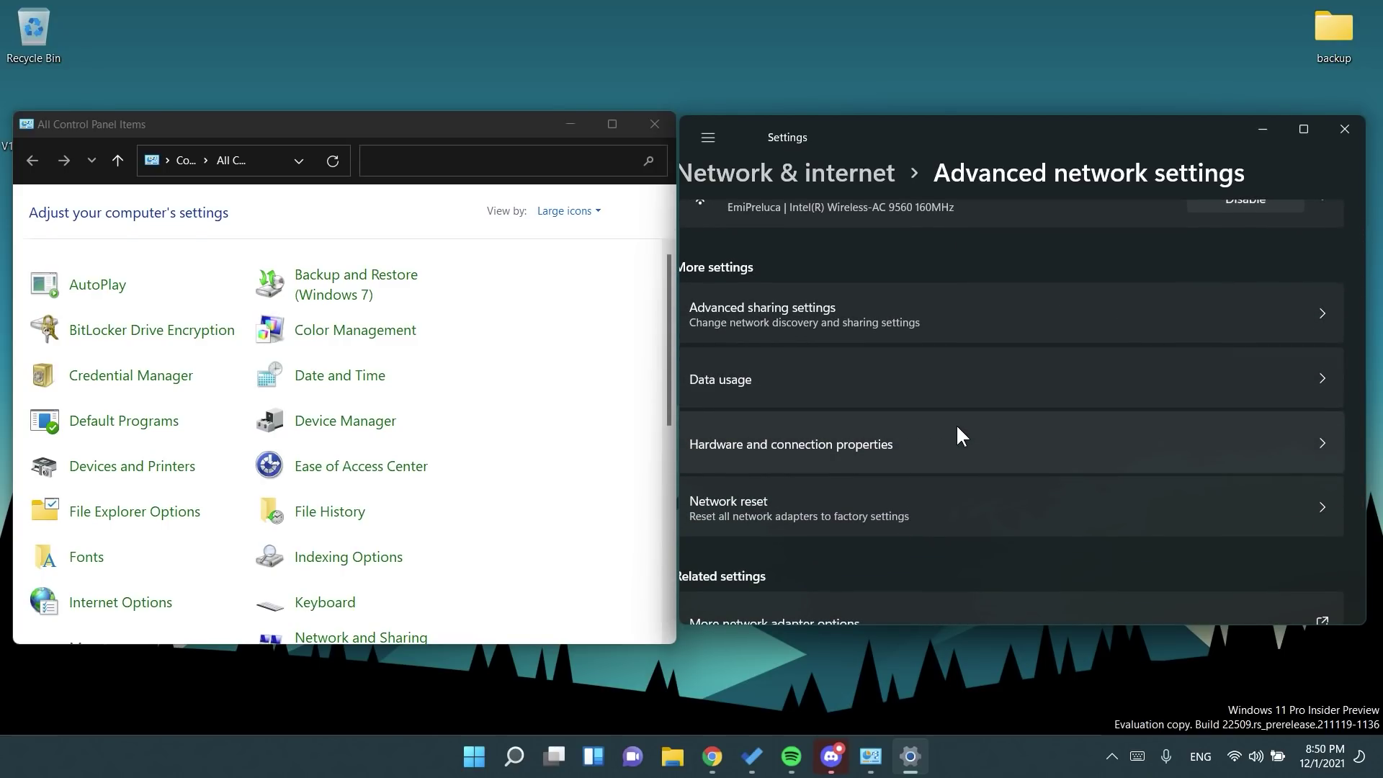
pyautogui.scroll(-1, 958, 431)
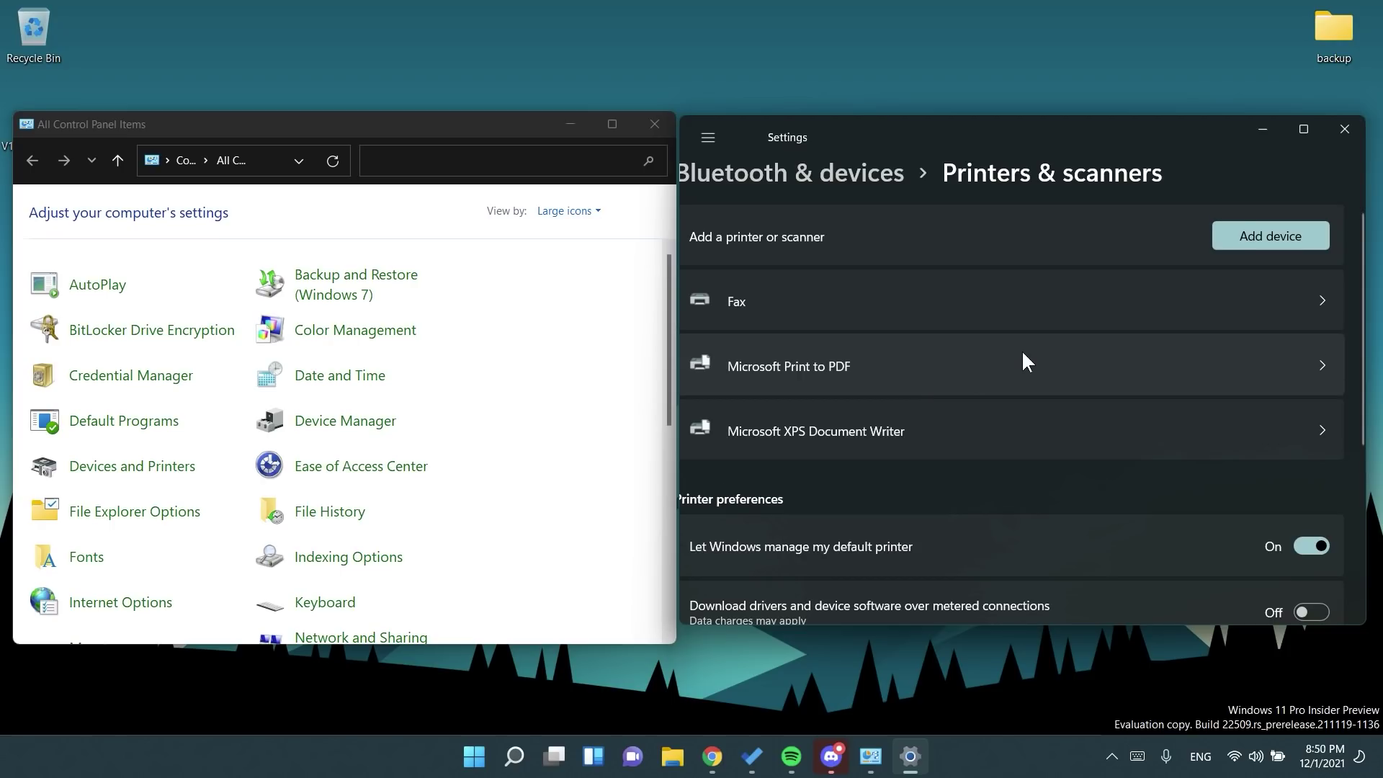
pyautogui.scroll(-4, 1023, 360)
# Scroll through the All Control Panel Items list.
pyautogui.click(335, 497)
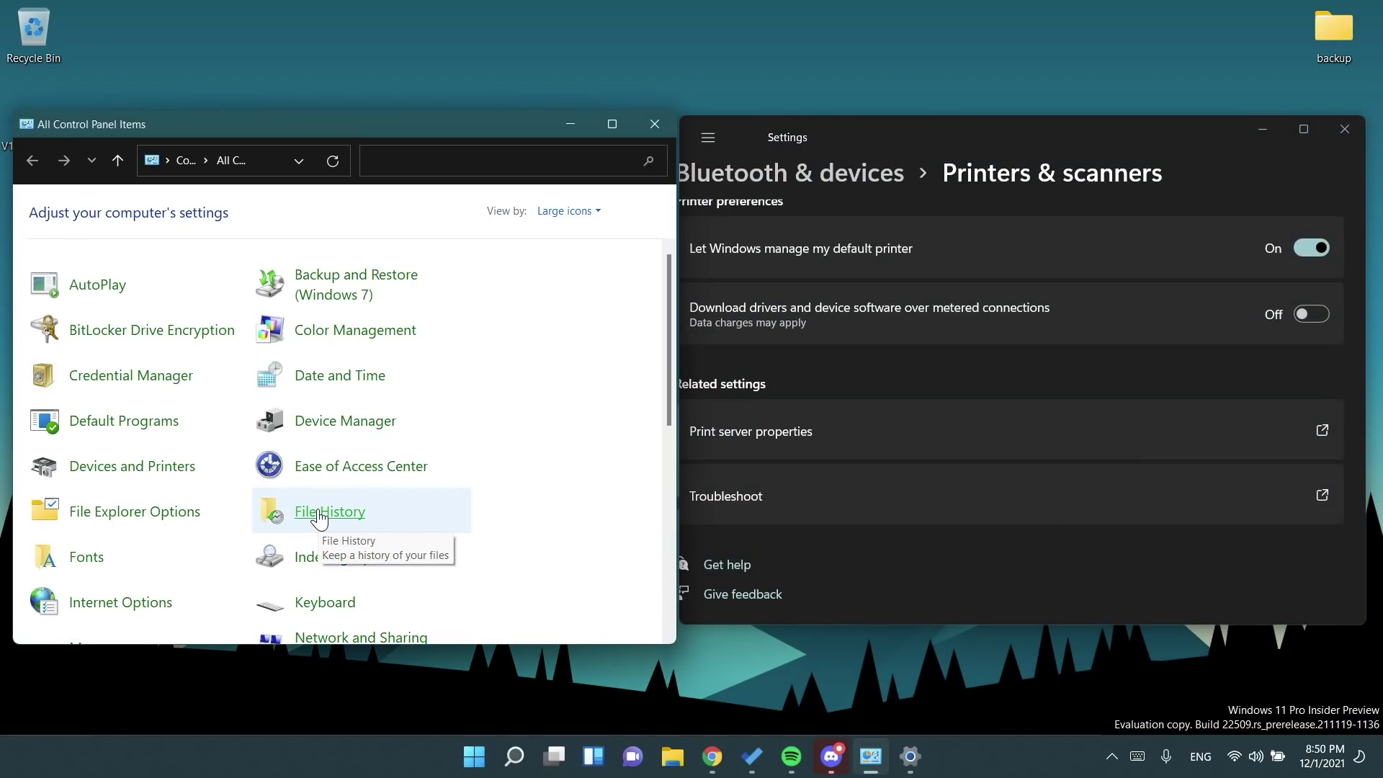
pyautogui.scroll(-1, 335, 495)
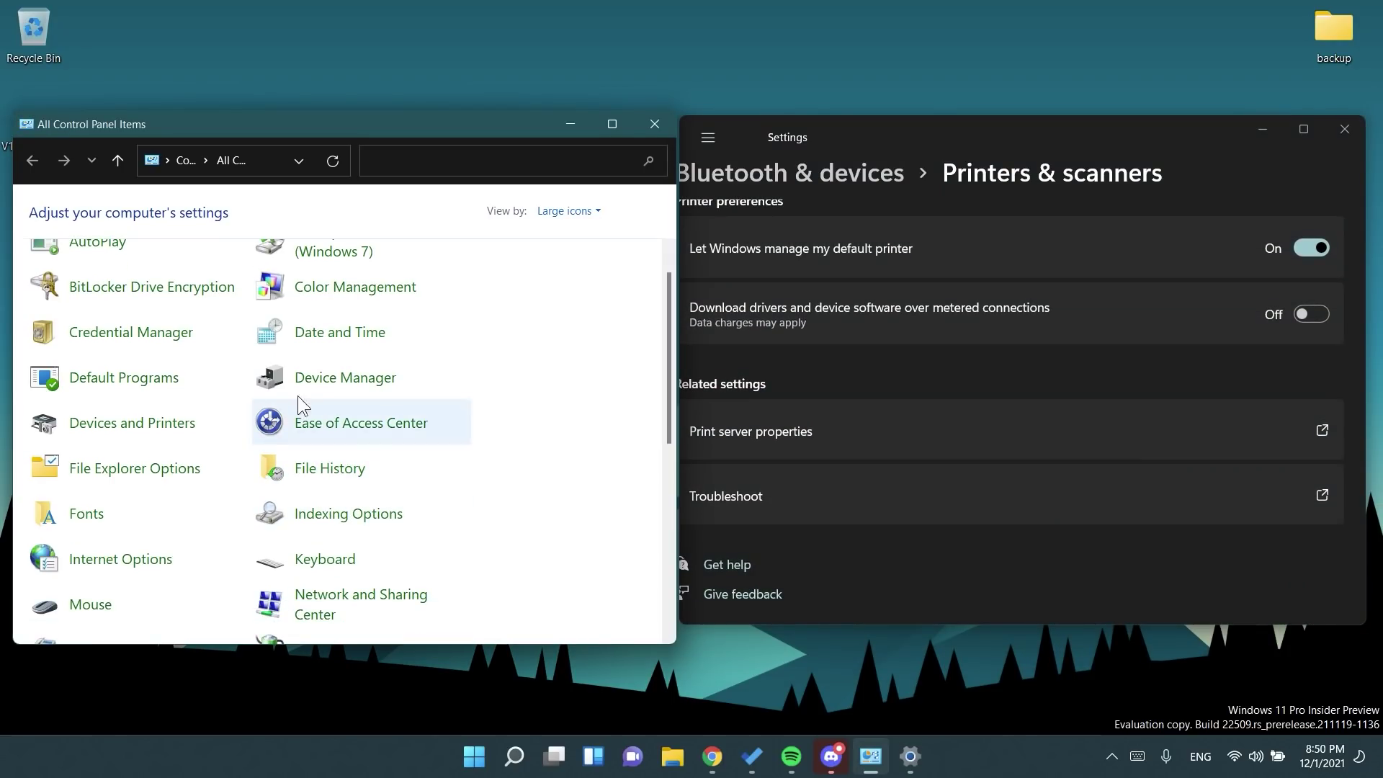
pyautogui.scroll(-3, 478, 392)
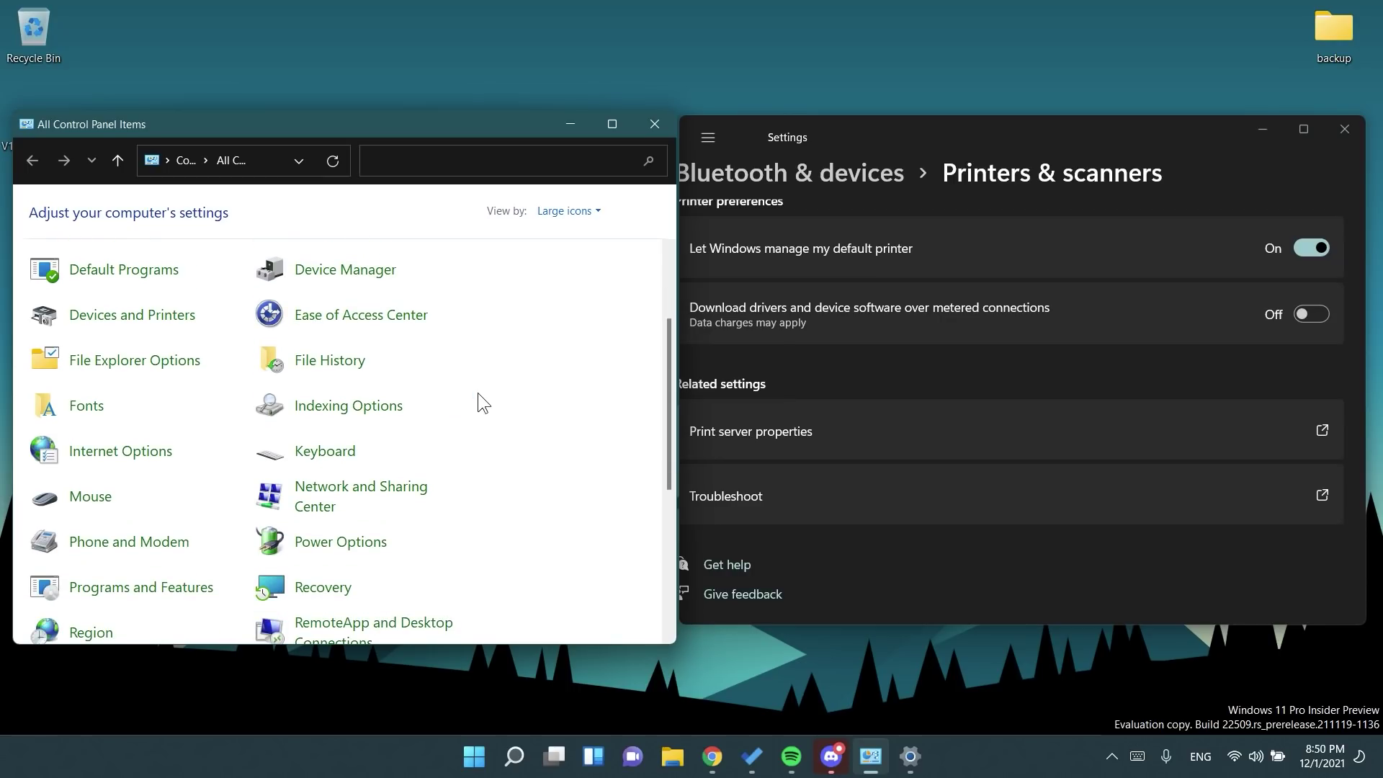
pyautogui.scroll(-2, 478, 393)
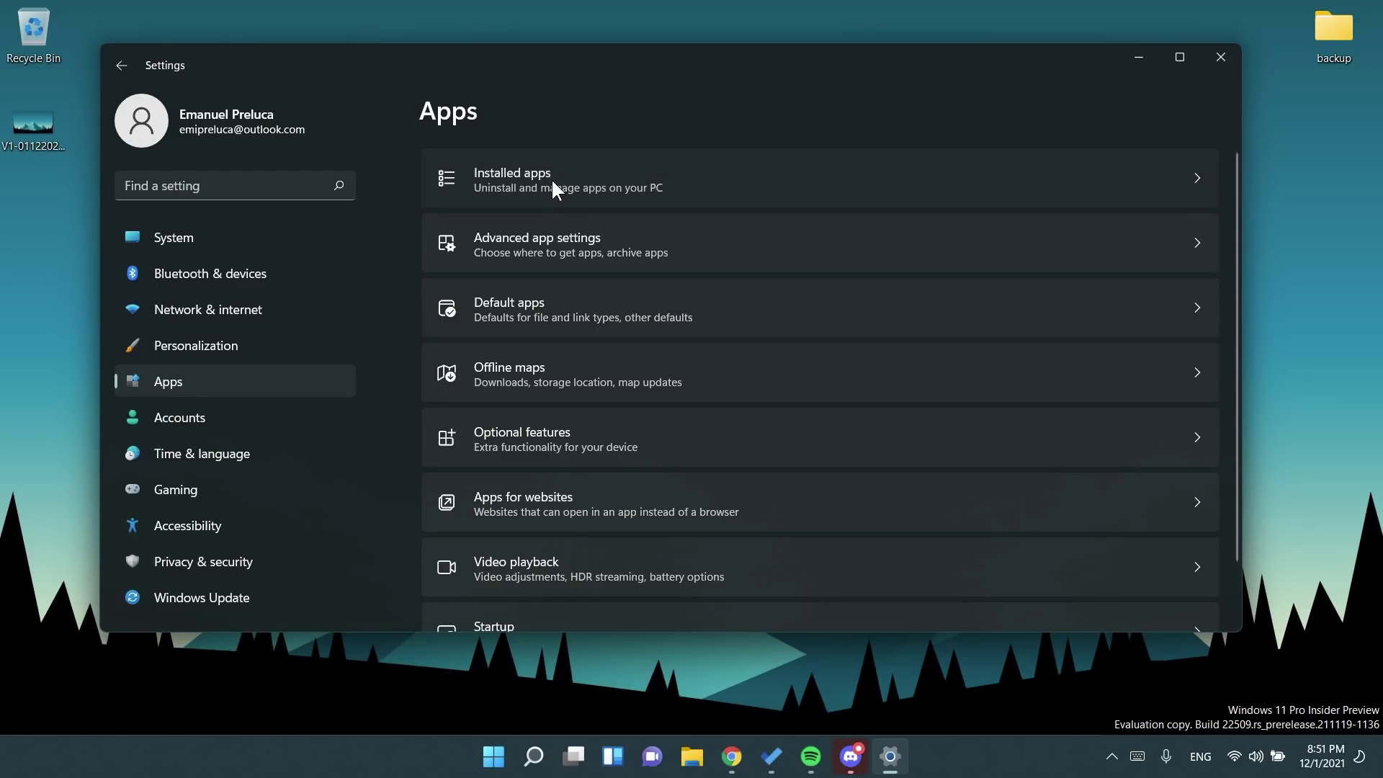
# Show the Installed apps list of 80 apps and view its Sort by options.
pyautogui.click(553, 189)
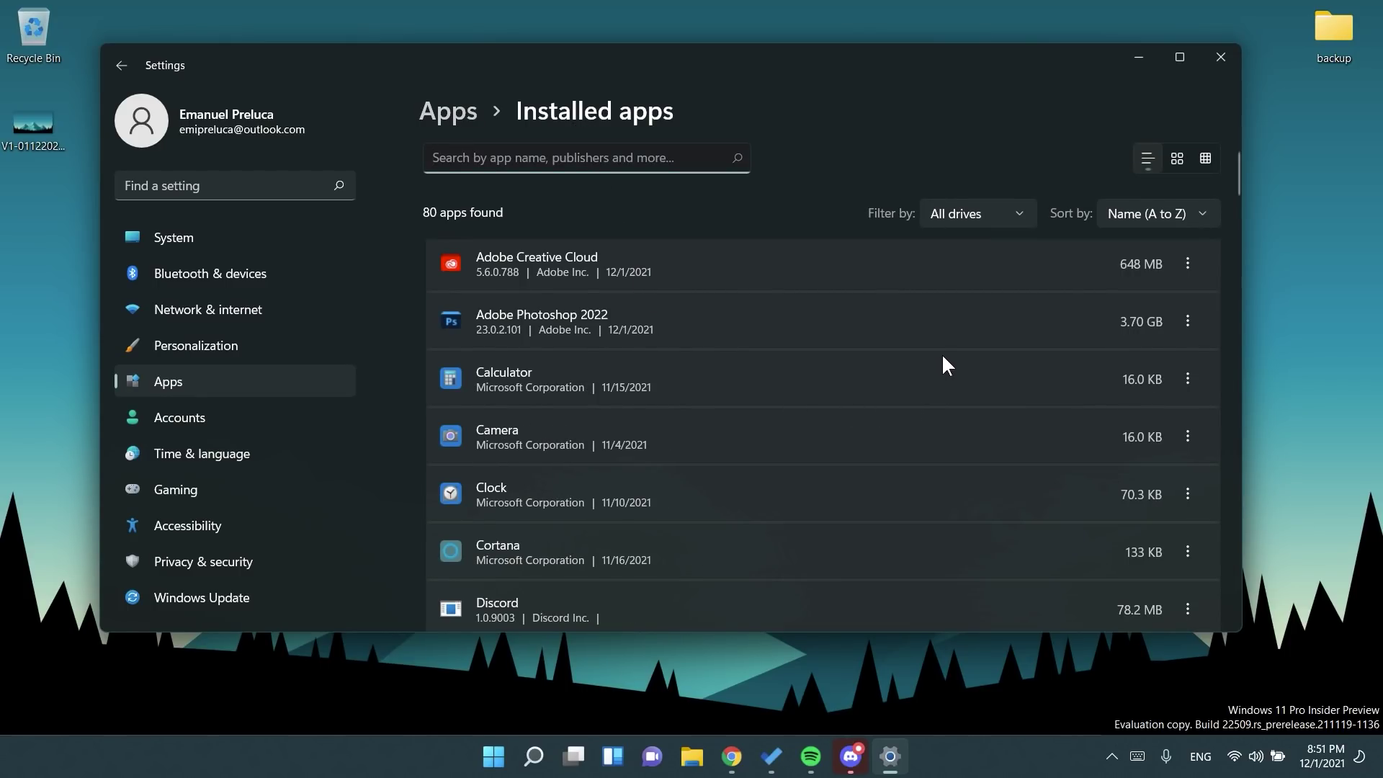
pyautogui.click(1116, 213)
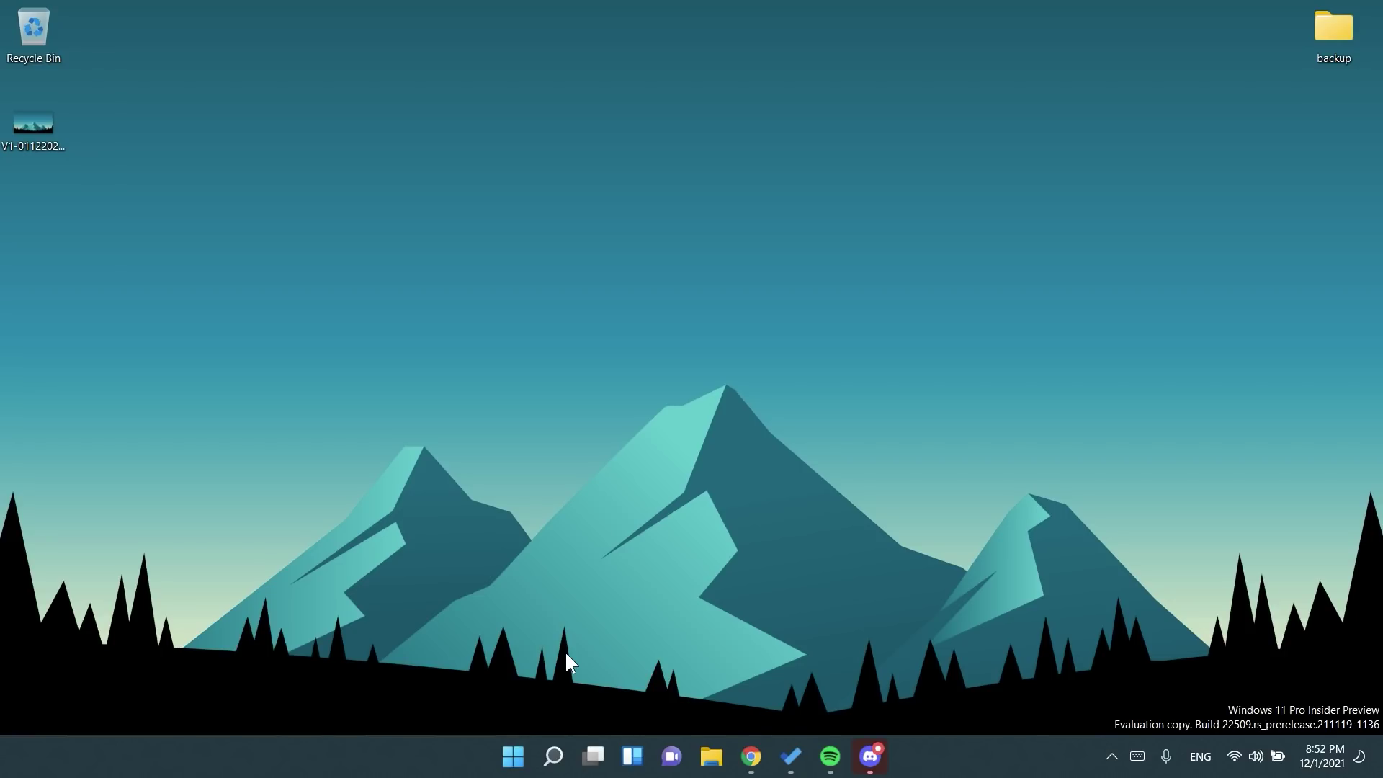
pyautogui.hotkey('ctrl', 'shift', 'Escape')
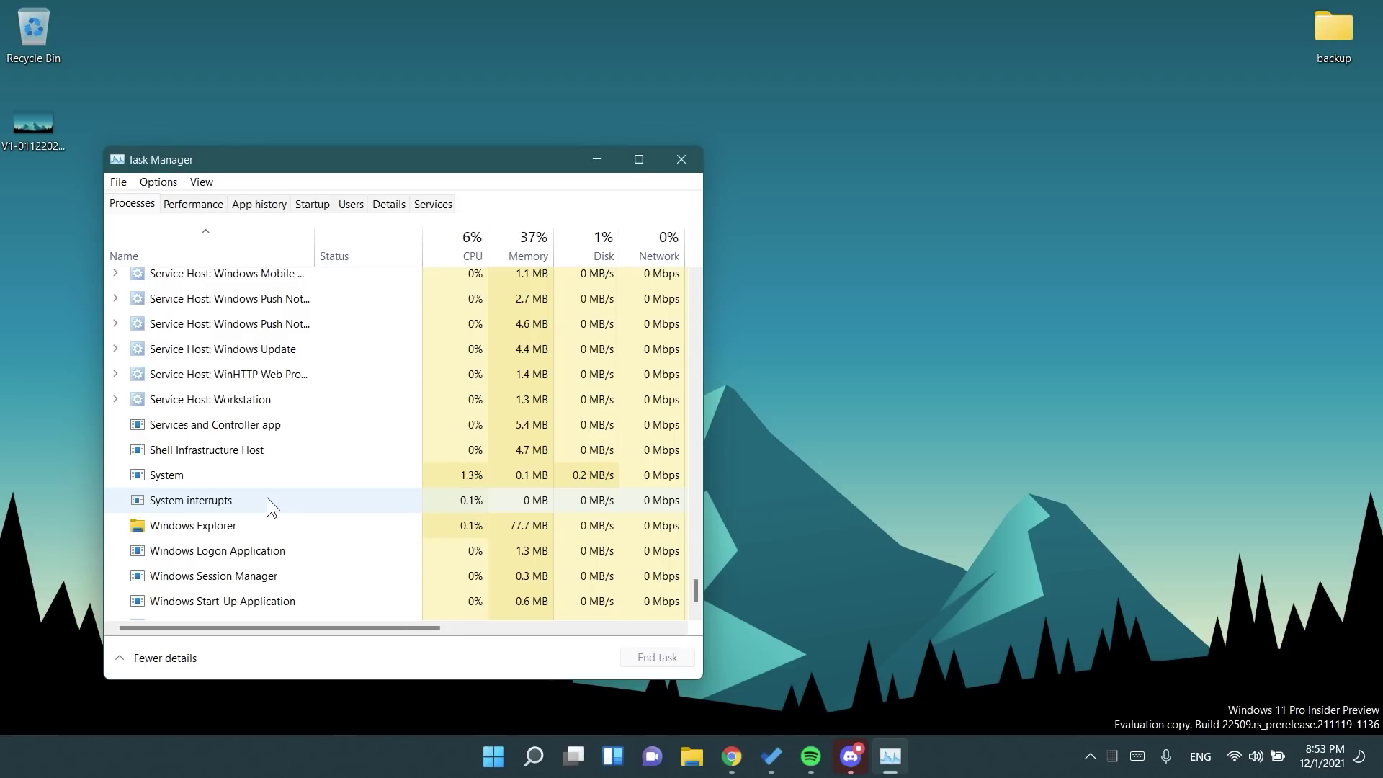
pyautogui.scroll(-1, 269, 503)
pyautogui.hotkey('alt', 'F4')
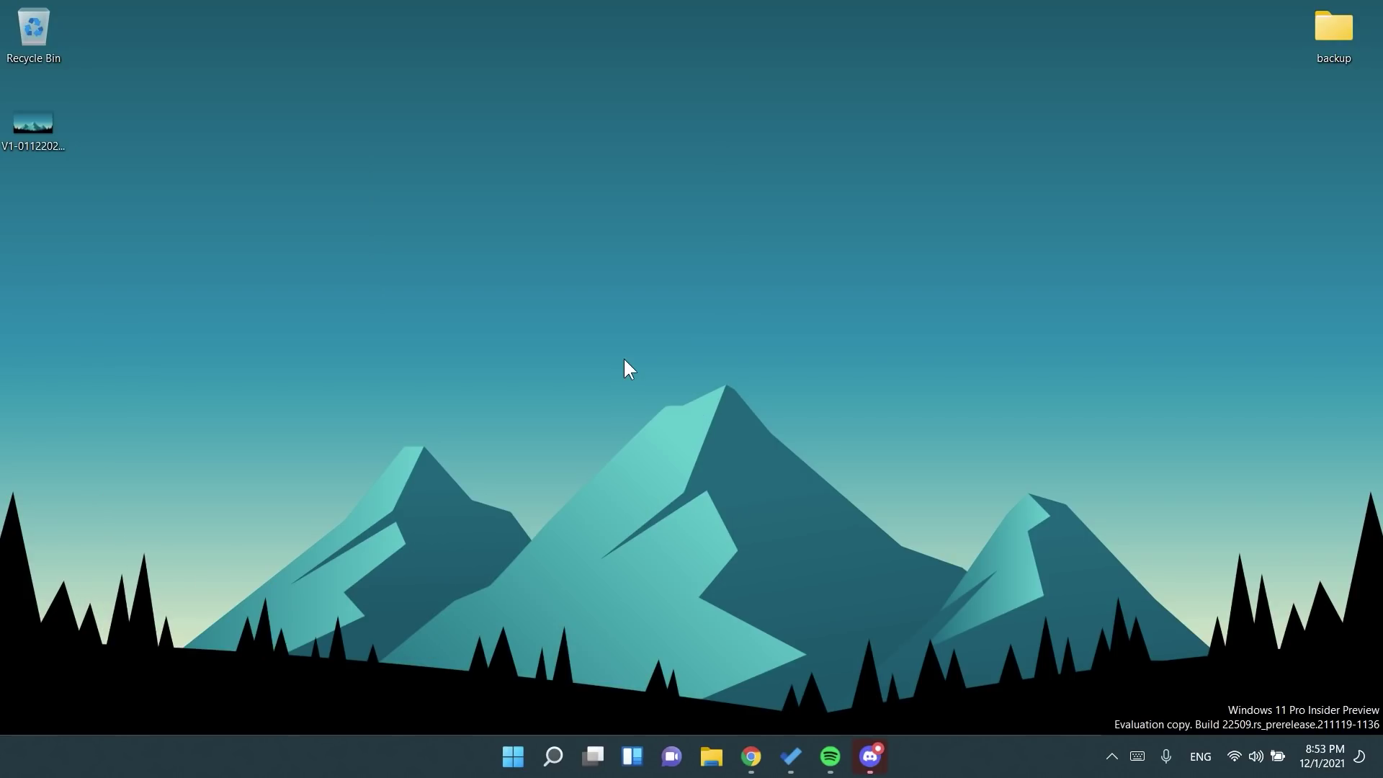